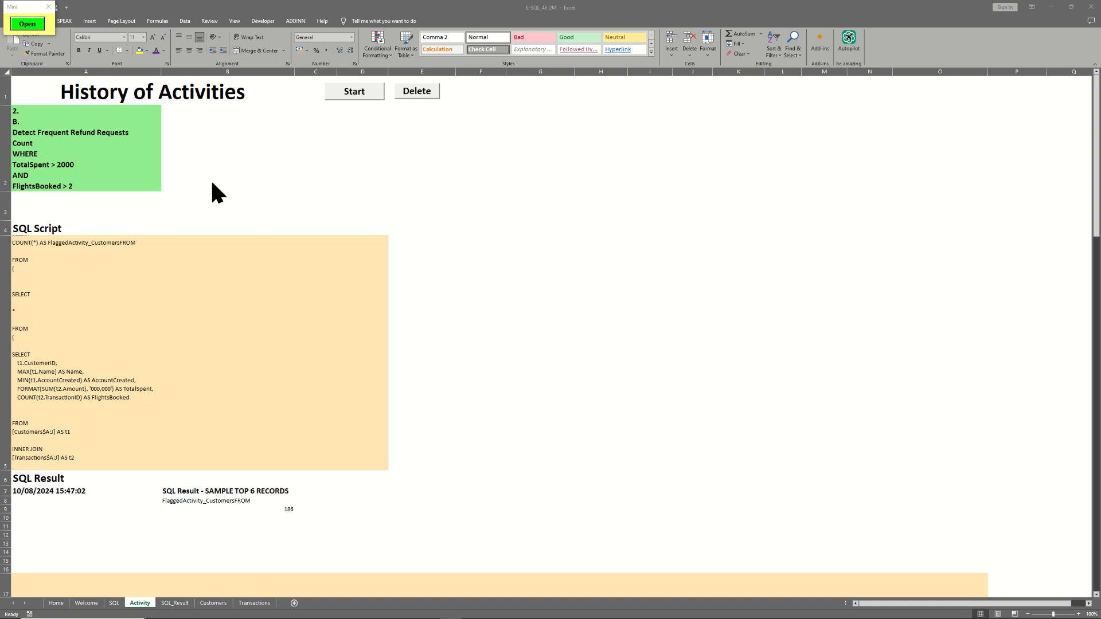
Review the refund-request entry on the Activity sheet, covering its criteria, SQL script and result
mouse_move(73, 121)
mouse_down()
mouse_move(285, 381)
mouse_move(274, 468)
mouse_up()
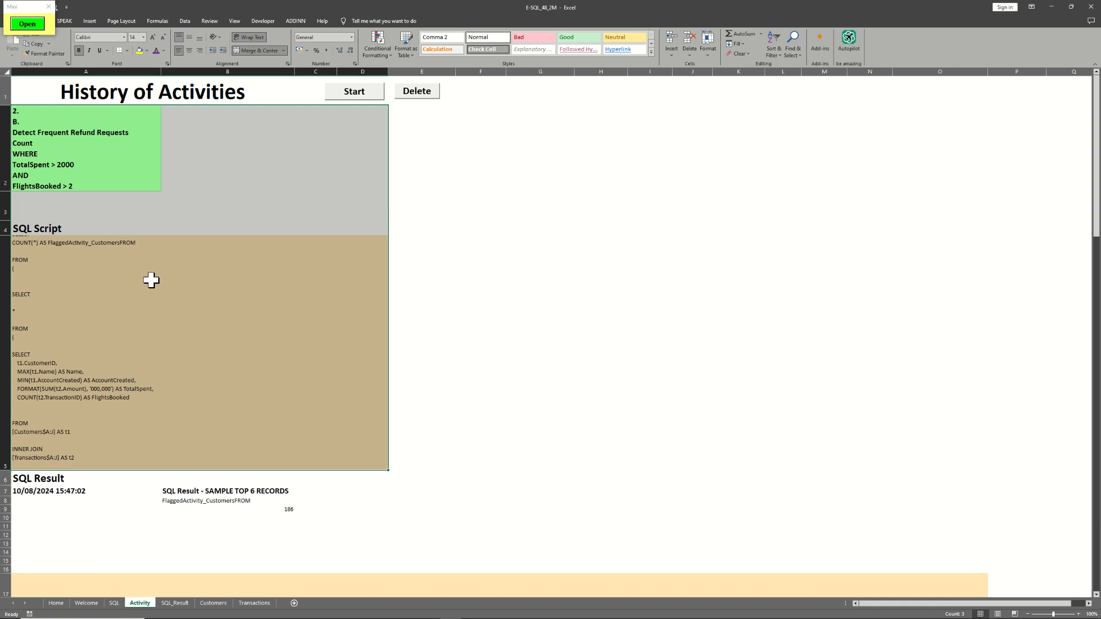
click(189, 211)
drag(140, 140, 367, 519)
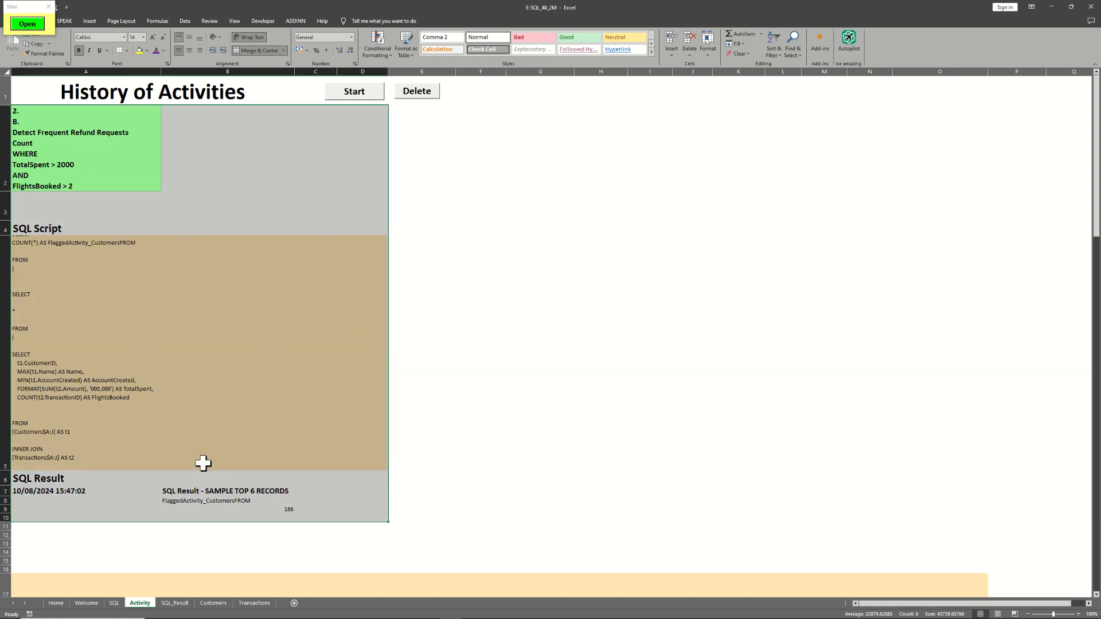
On SQL_Result, enter from G5 down: 3, Identify Unusual Patterns in Booking Source, WHERE, BookingSource NOT IN ('Website', 'App'), AND, FlightsBooked > 3, B., Count result
click(178, 603)
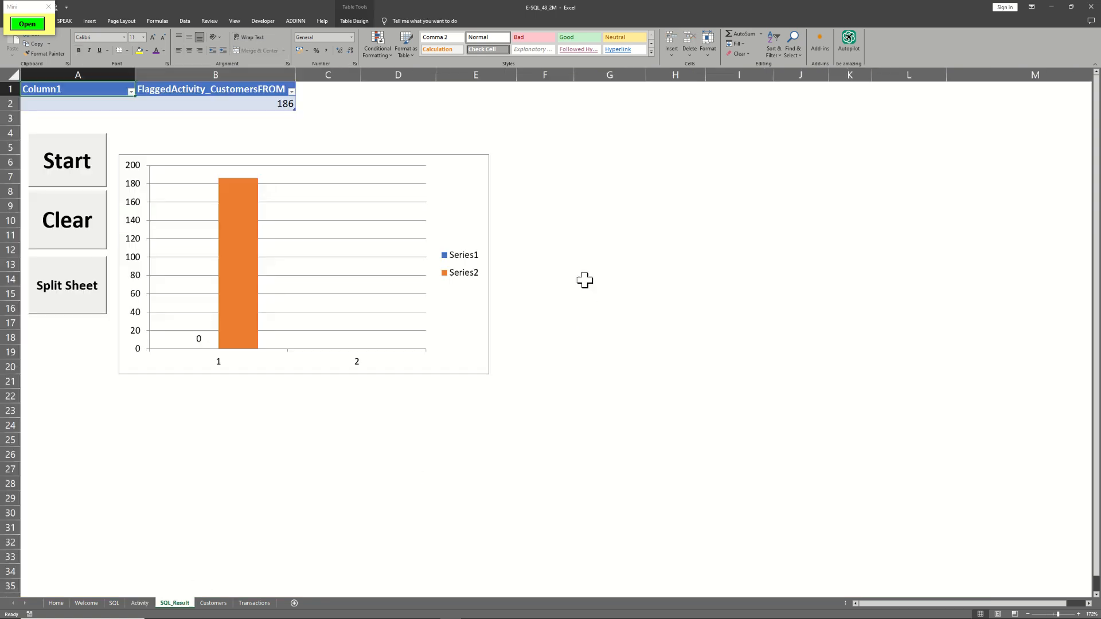
click(589, 247)
click(629, 148)
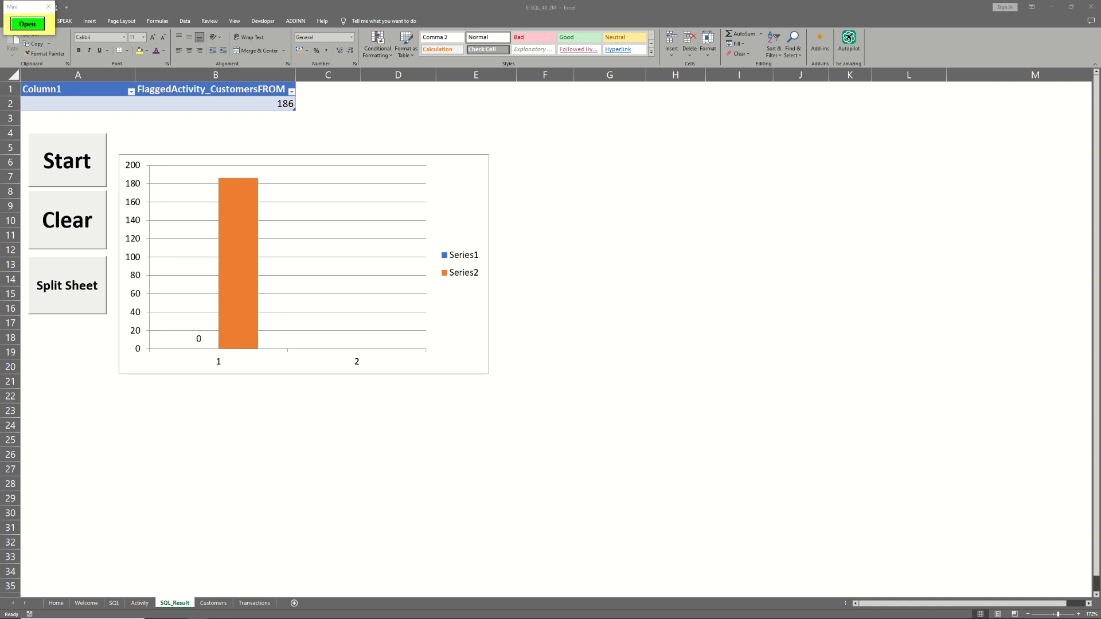
text(3 Identify Unusual Patterns in Booking Source WHERE BookingSource NOT IN ('Website', 'App')  AND  FlightsBooked > 3  B. Count result.)
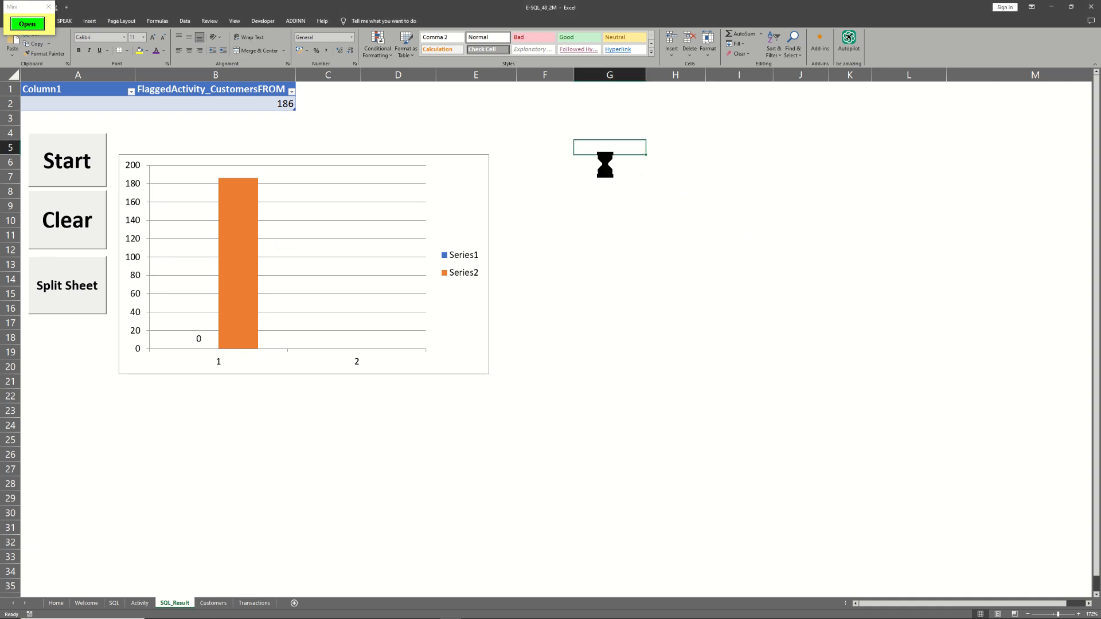
Format the task notes in G5:G15 as bold, size 20, aligned to the top and left of their cells
click(78, 51)
click(143, 37)
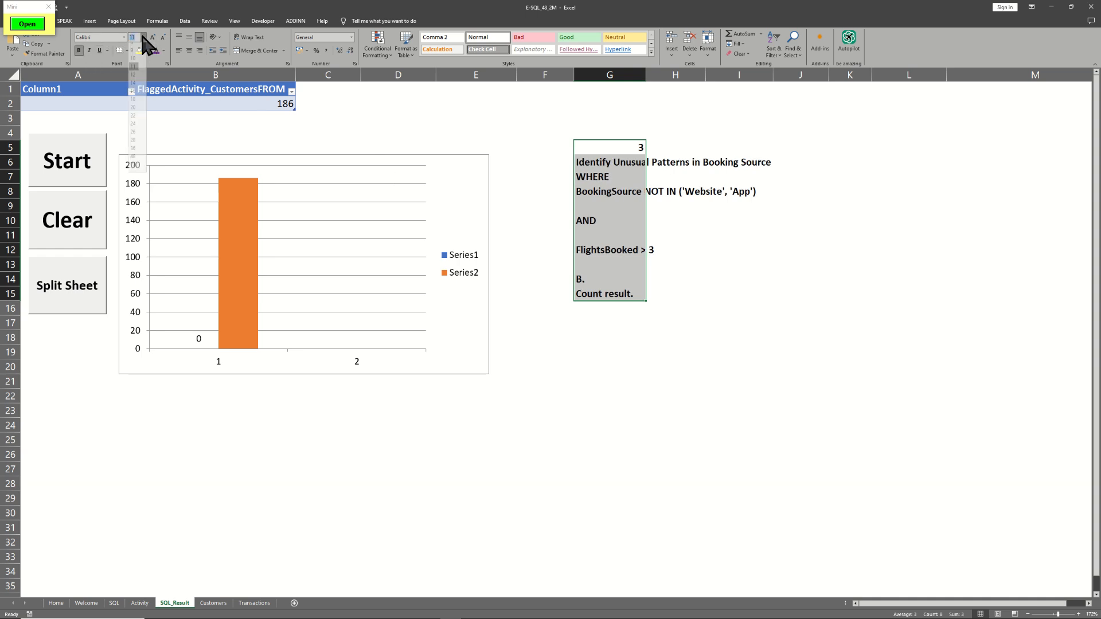
click(133, 112)
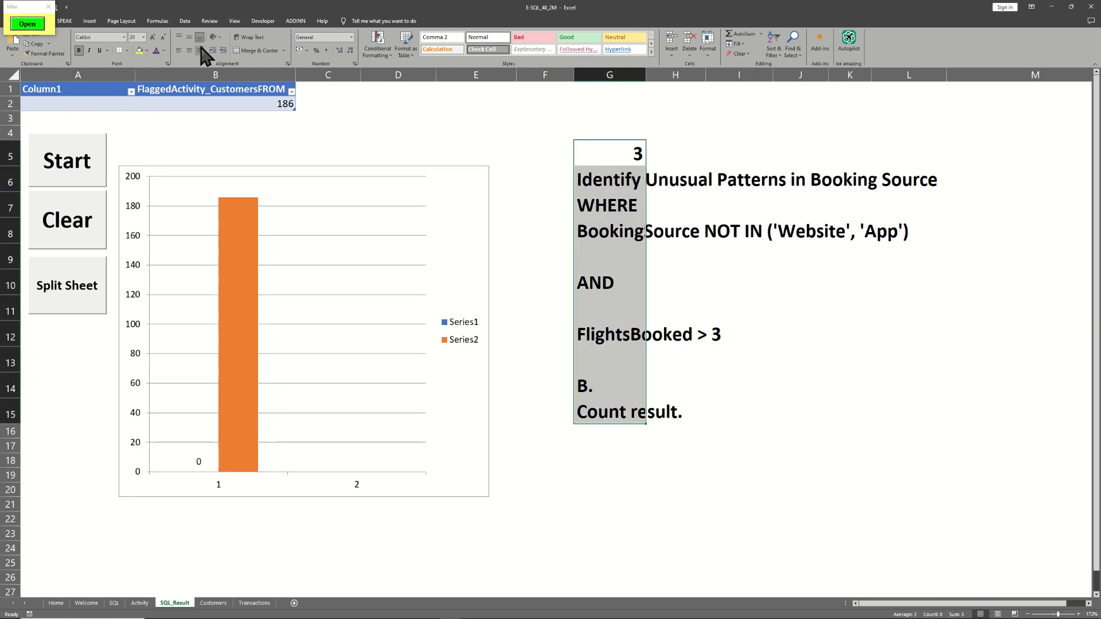
click(178, 37)
click(178, 50)
Highlight the heading "Identify Unusual Patterns in Booking Source" with a yellow fill across G6:L6
click(631, 179)
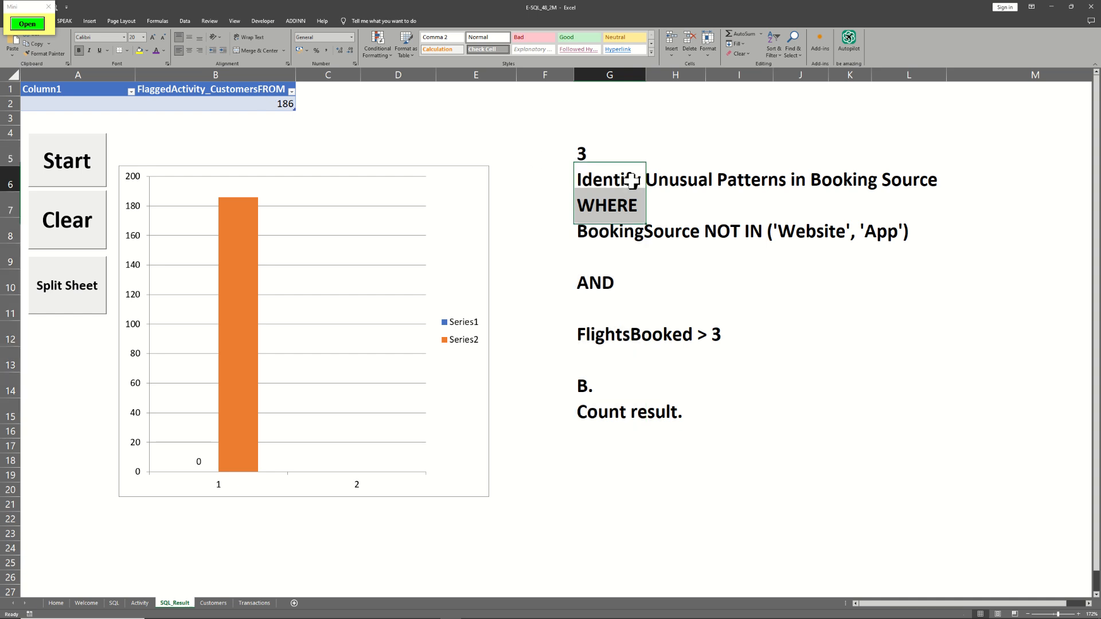
drag(631, 179, 890, 177)
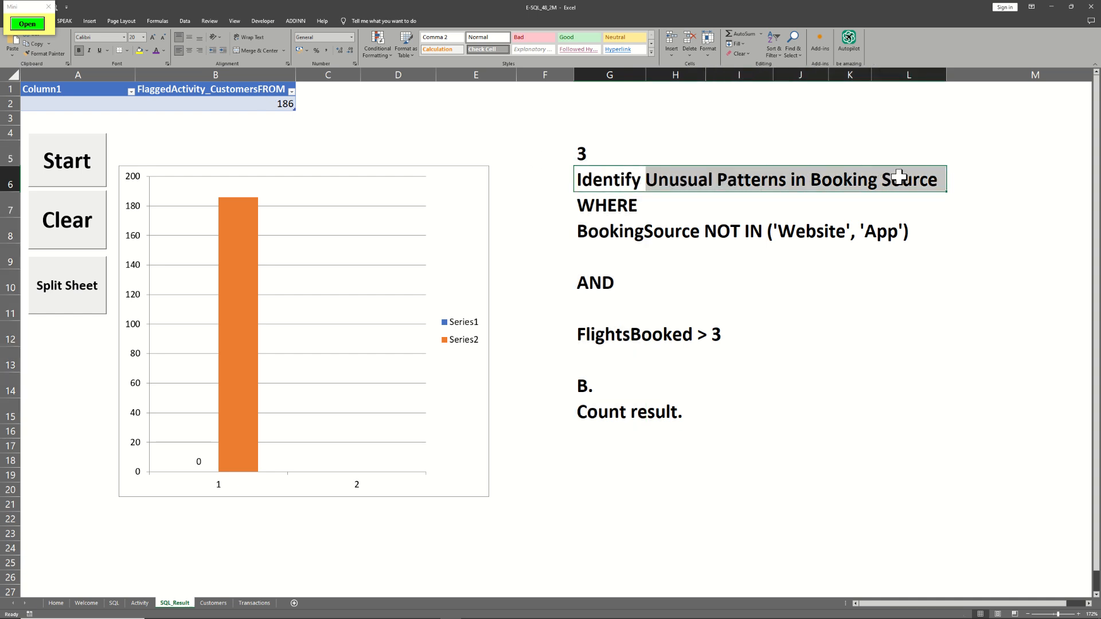
click(140, 51)
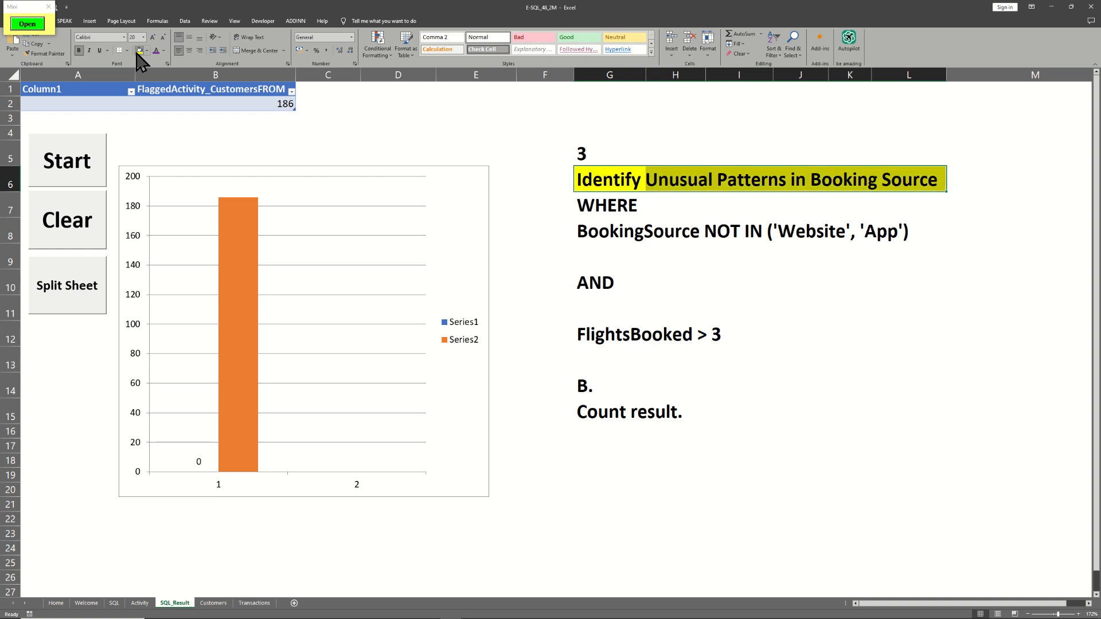
click(697, 263)
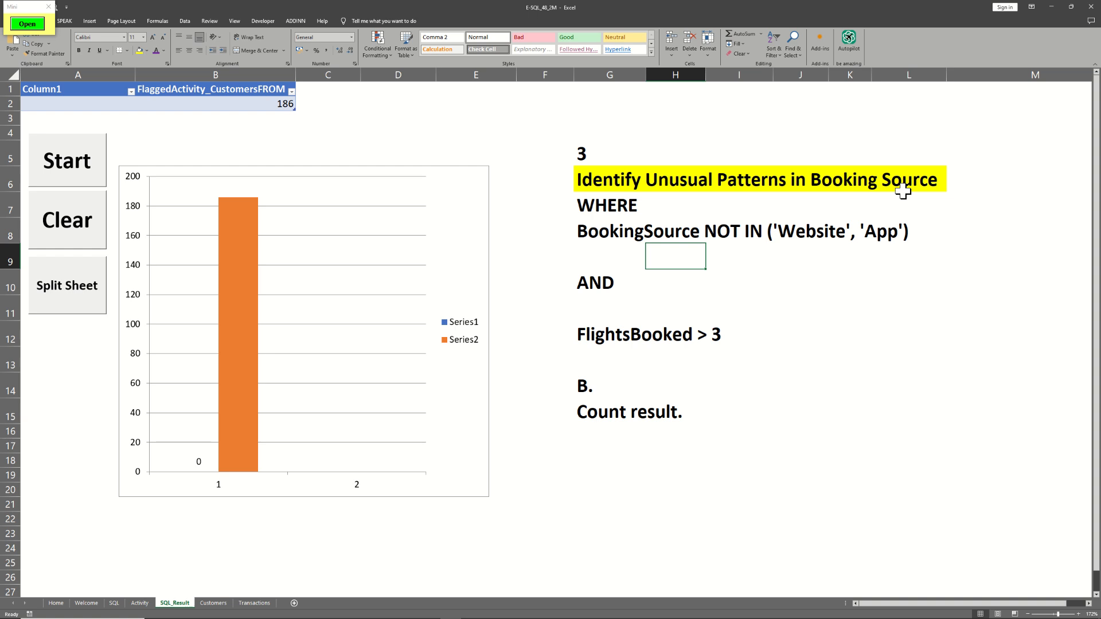
Copy the conditions in G8:G12 one column over to H8:H12 and clear the original cells
drag(599, 222, 612, 336)
key(ctrl+c)
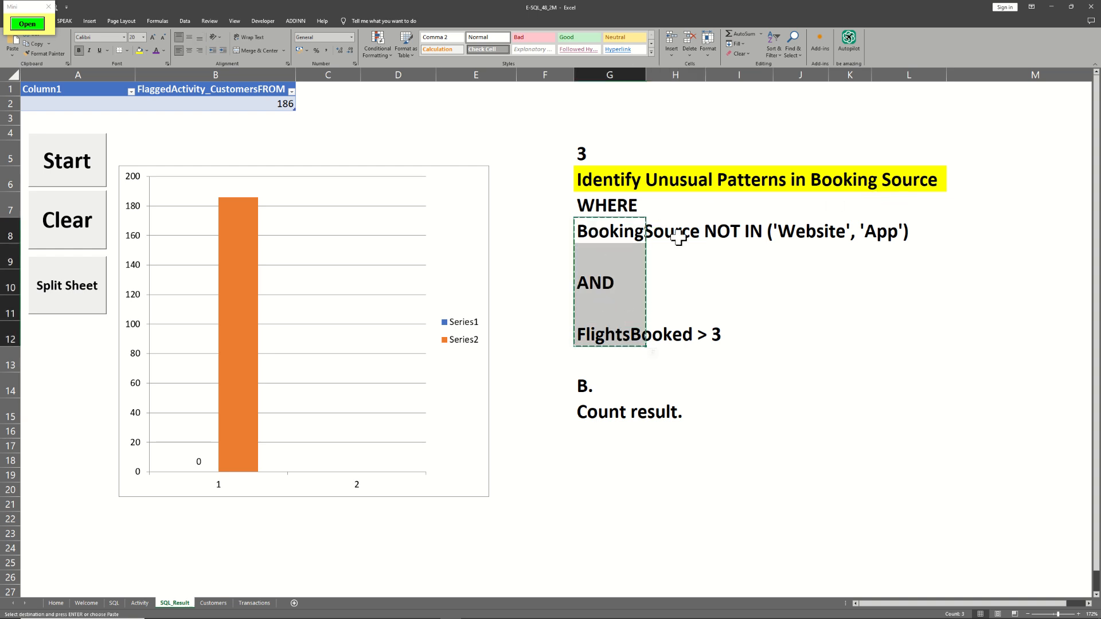
click(666, 232)
key(ctrl+v)
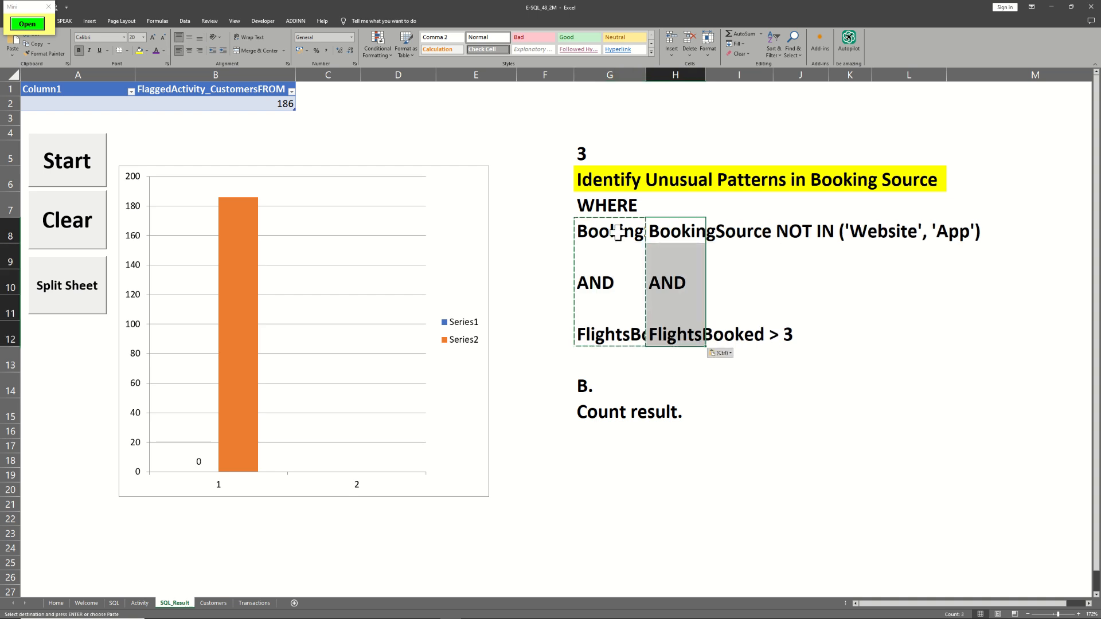
drag(621, 230, 595, 331)
key(Delete)
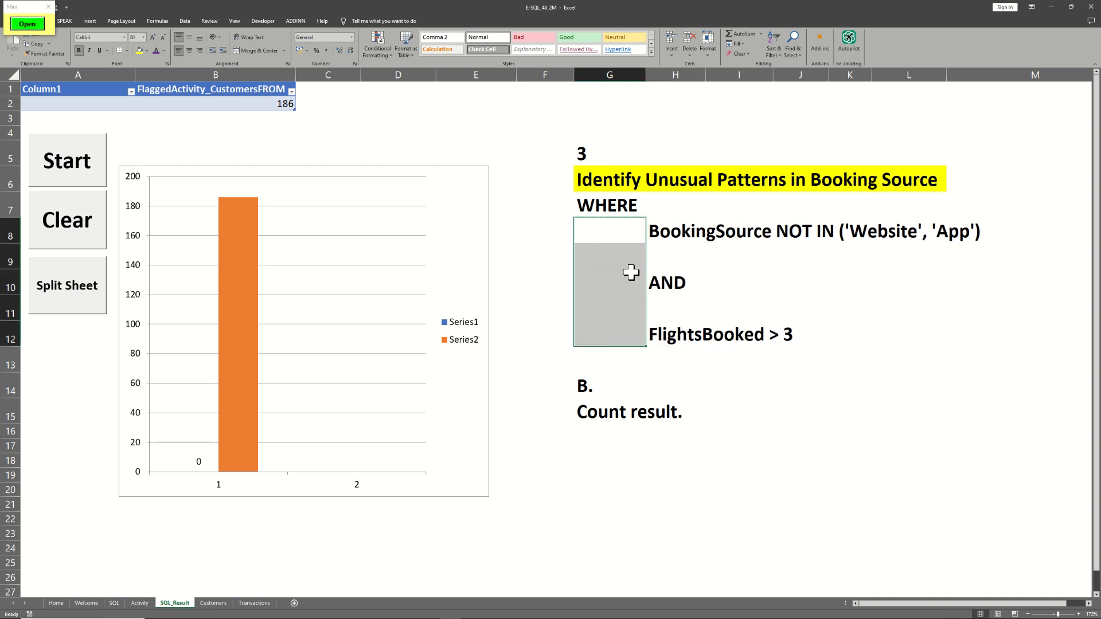
Number the BookingSource condition 1 in G8 and the FlightsBooked condition 2 in G12, and color the first condition's row text purple
click(623, 235)
text(1)
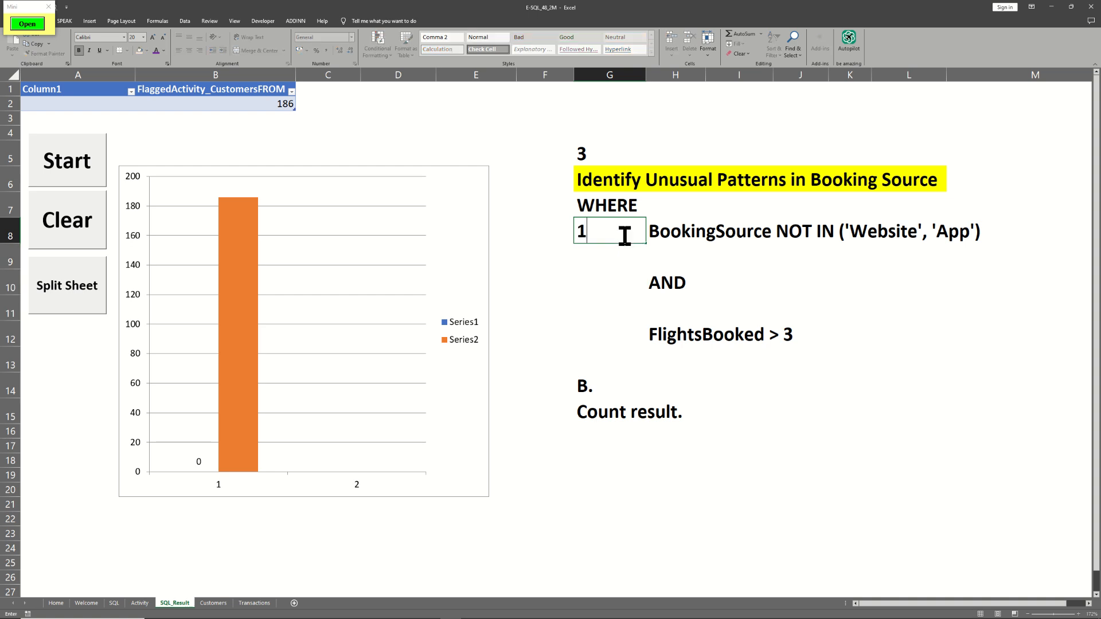
key(Return)
key(Return)
key(Return)
key(Return)
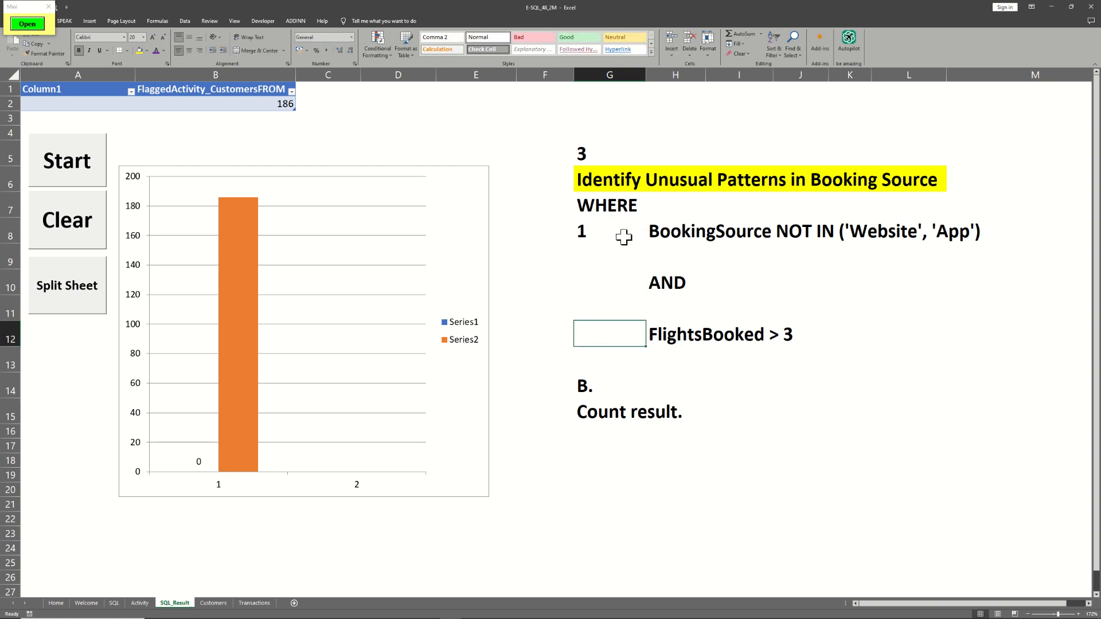
text(2)
key(Return)
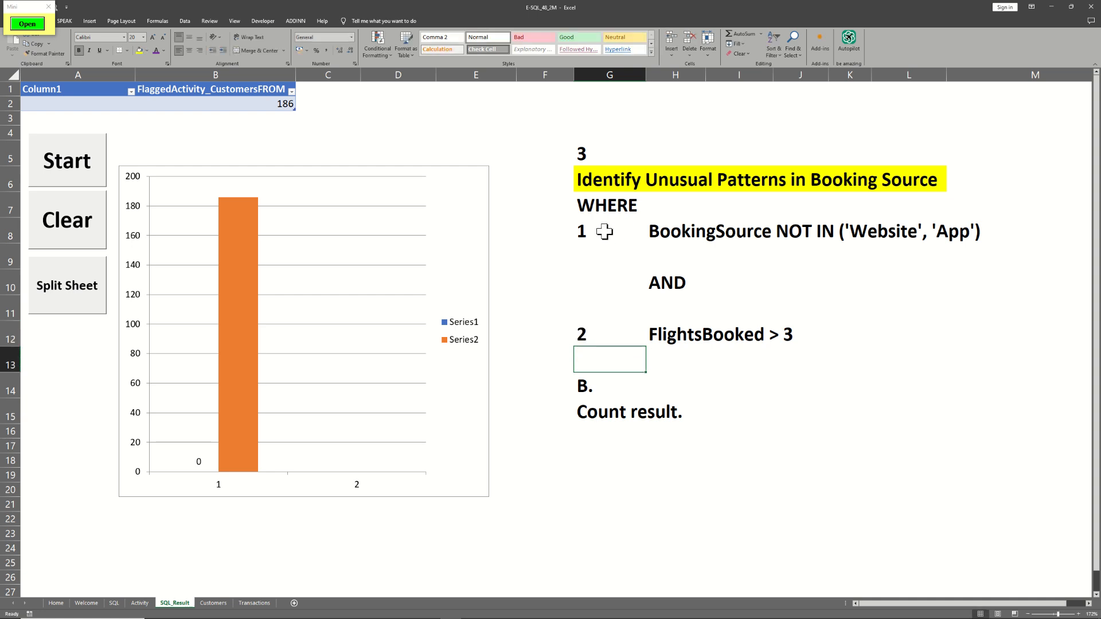
drag(608, 232, 969, 225)
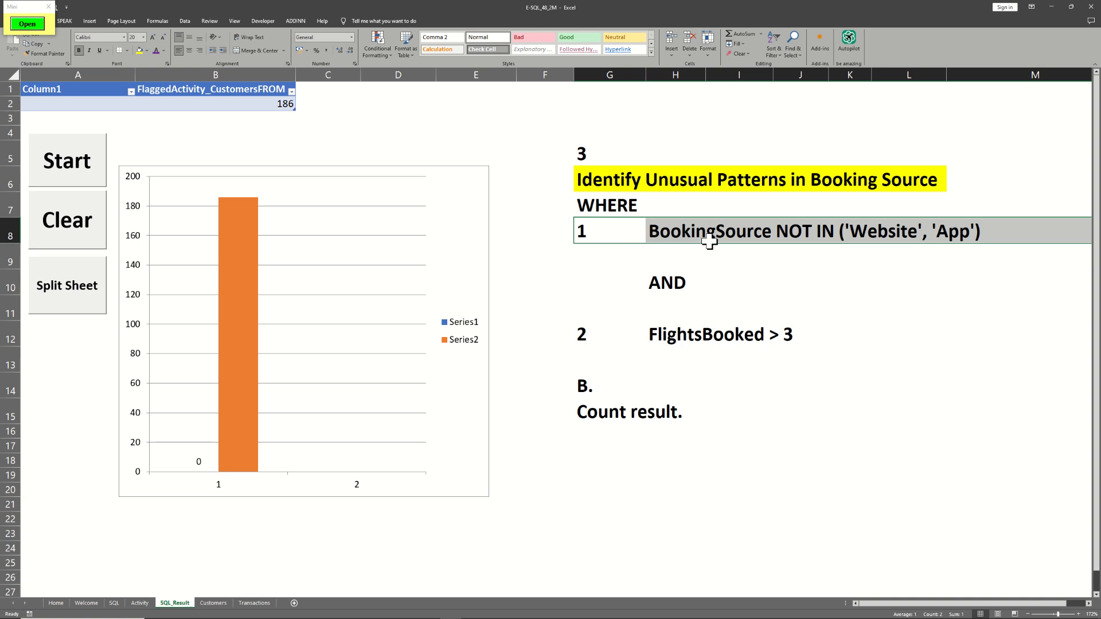
click(156, 50)
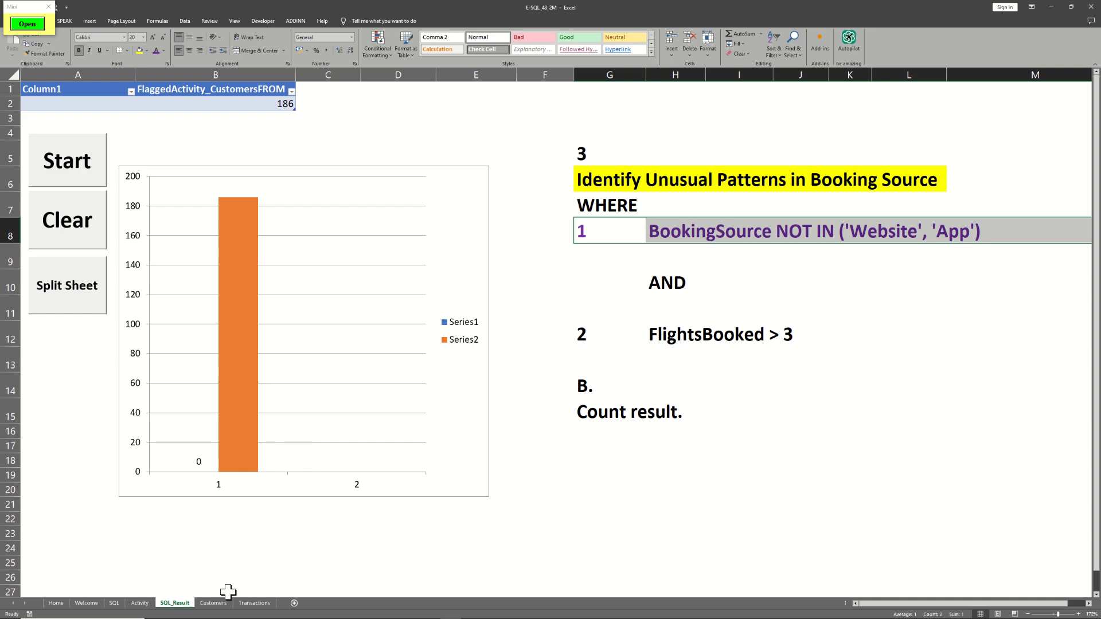
On the Transactions sheet, fill the entire BookingSource column with yellow
click(253, 603)
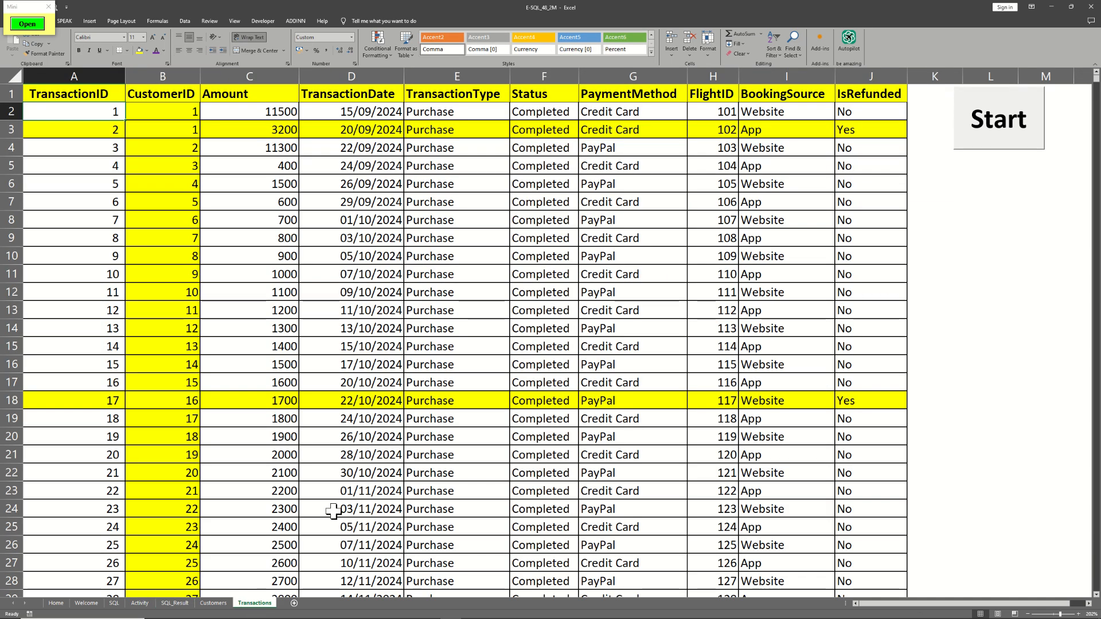
click(774, 76)
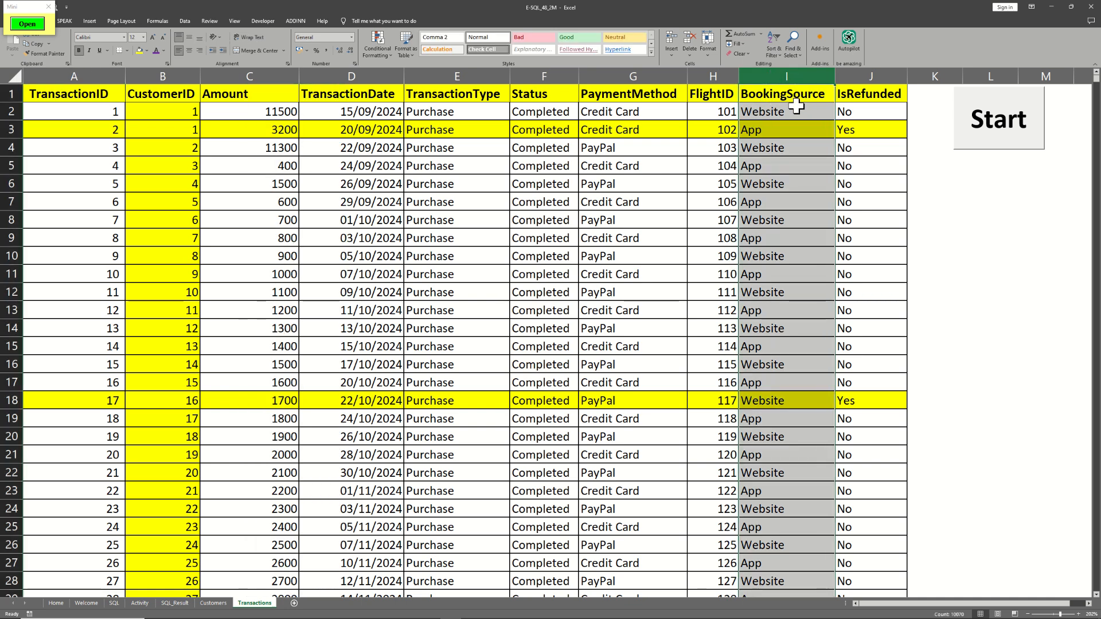
click(139, 50)
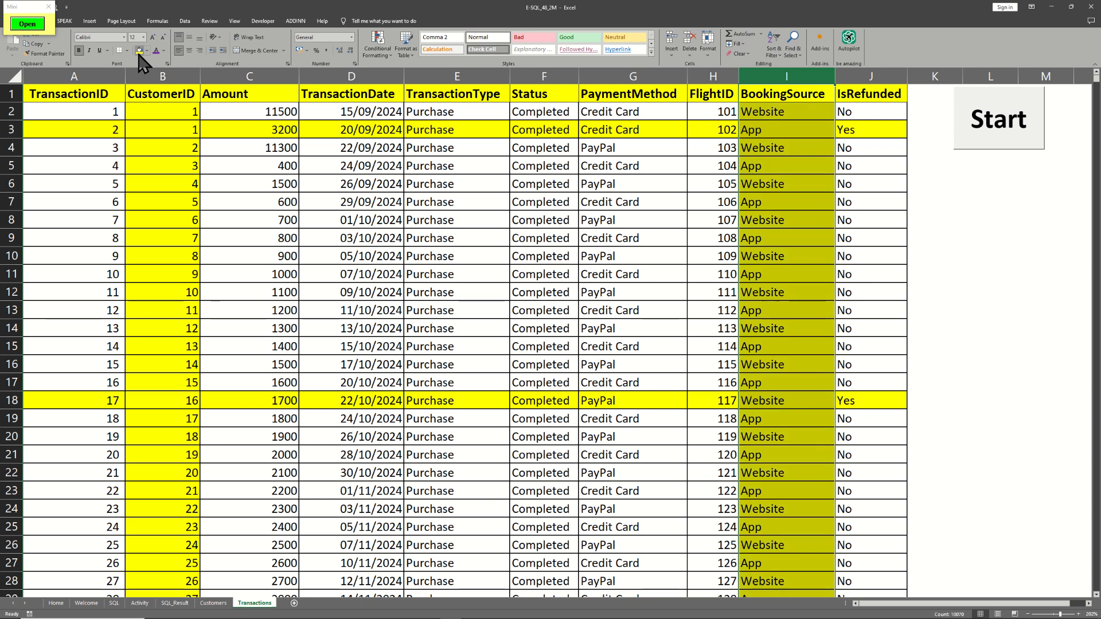
click(765, 155)
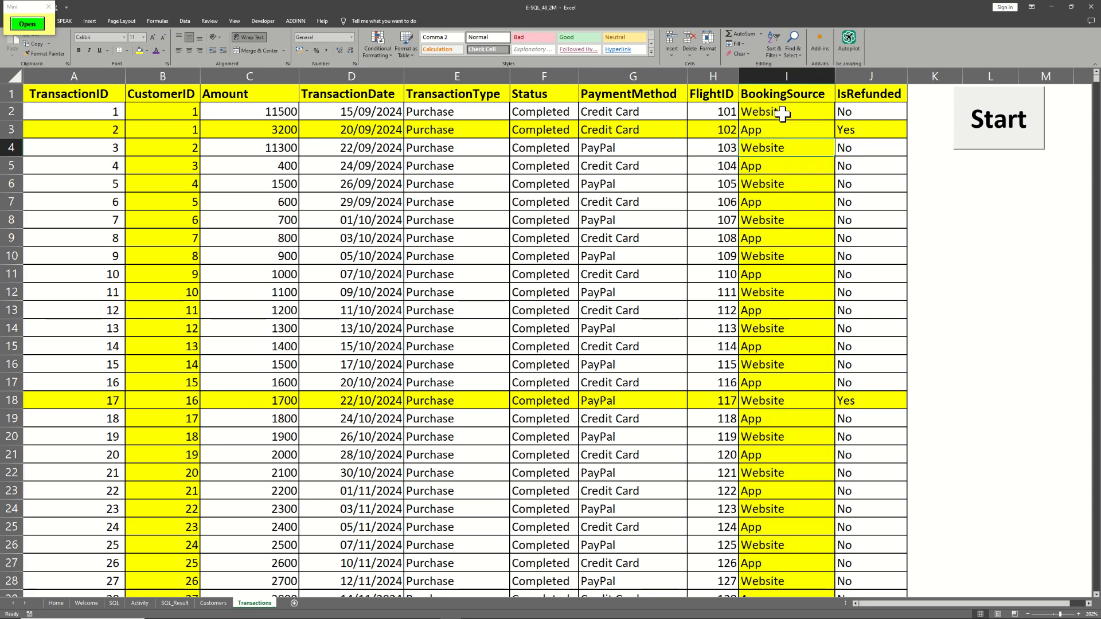
Look down the BookingSource values on the Transactions sheet for sources other than Website and App
drag(776, 112, 787, 442)
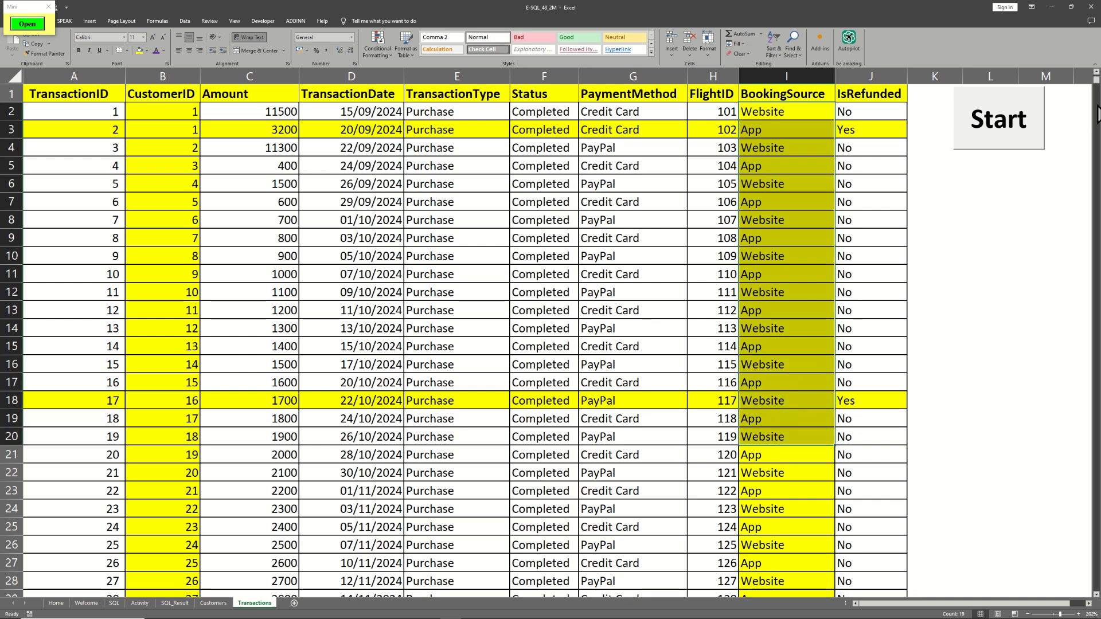
click(1097, 108)
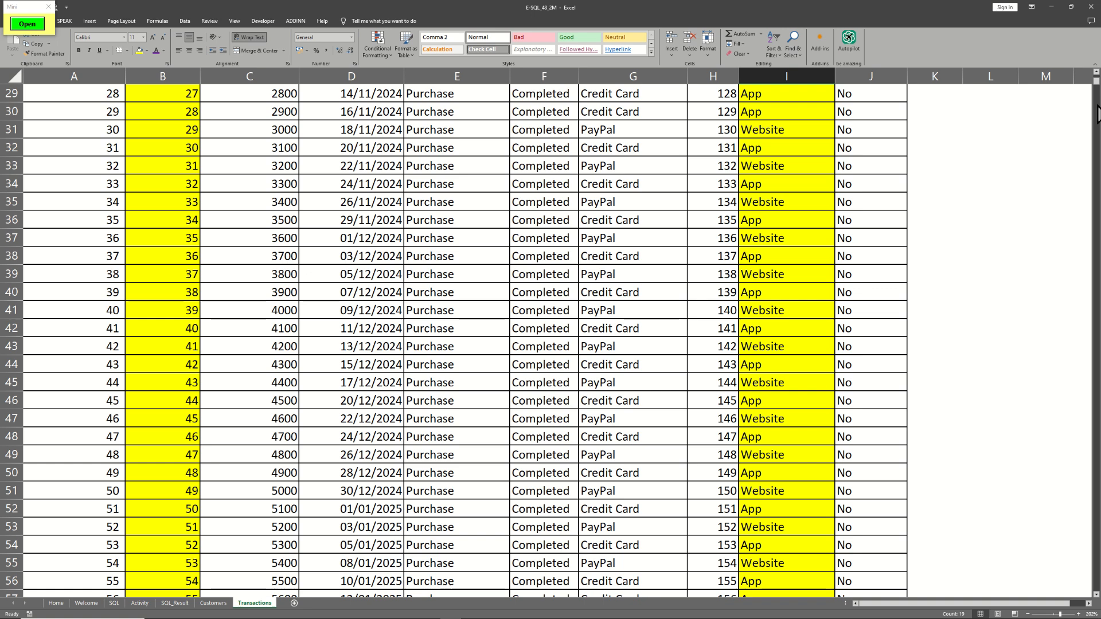
click(1097, 108)
click(1096, 108)
click(1096, 112)
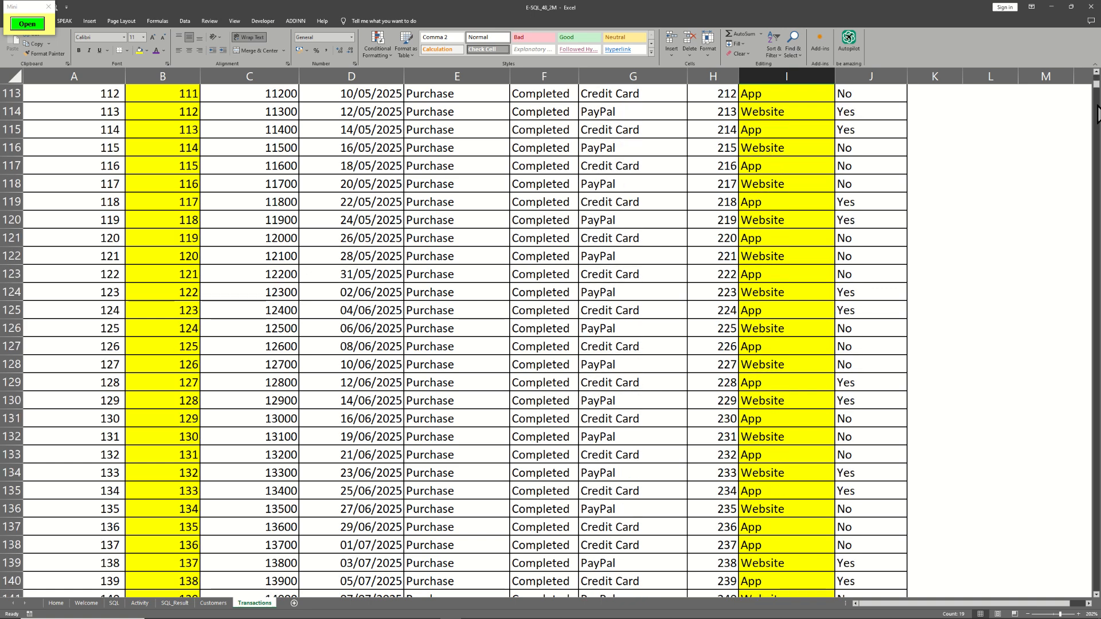
click(1096, 112)
click(1097, 112)
click(1097, 112)
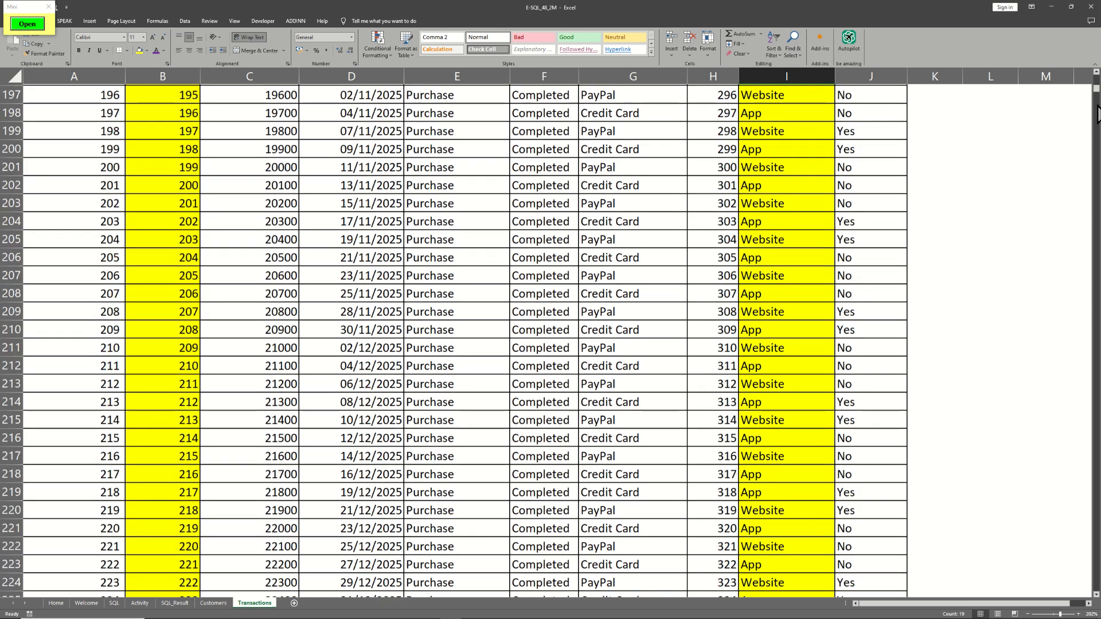
click(1096, 113)
click(1096, 112)
click(1097, 112)
click(1096, 112)
click(1097, 113)
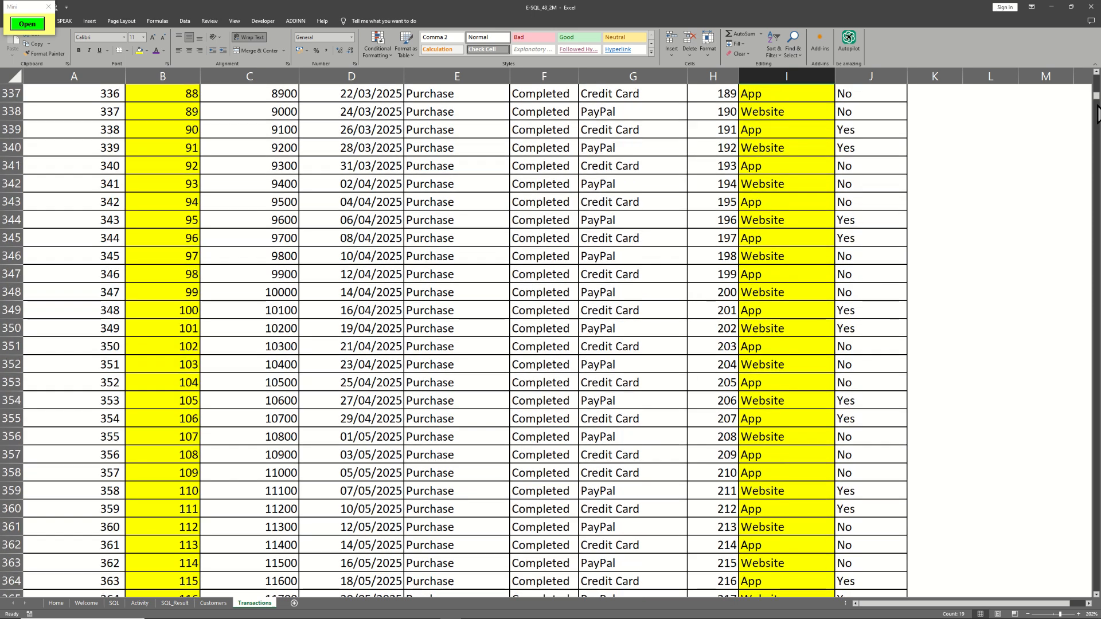
scroll(1096, 104, down, 20)
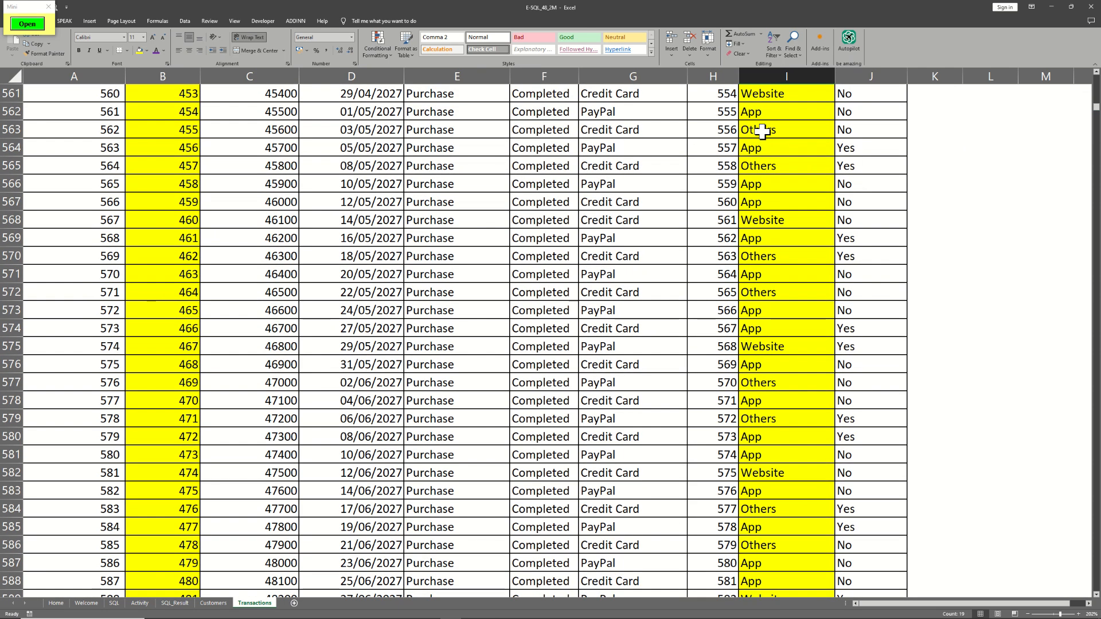
Highlight three example transactions with the booking source Others, rows 563, 570 and 577, in yellow across columns A to I
drag(761, 131, 54, 130)
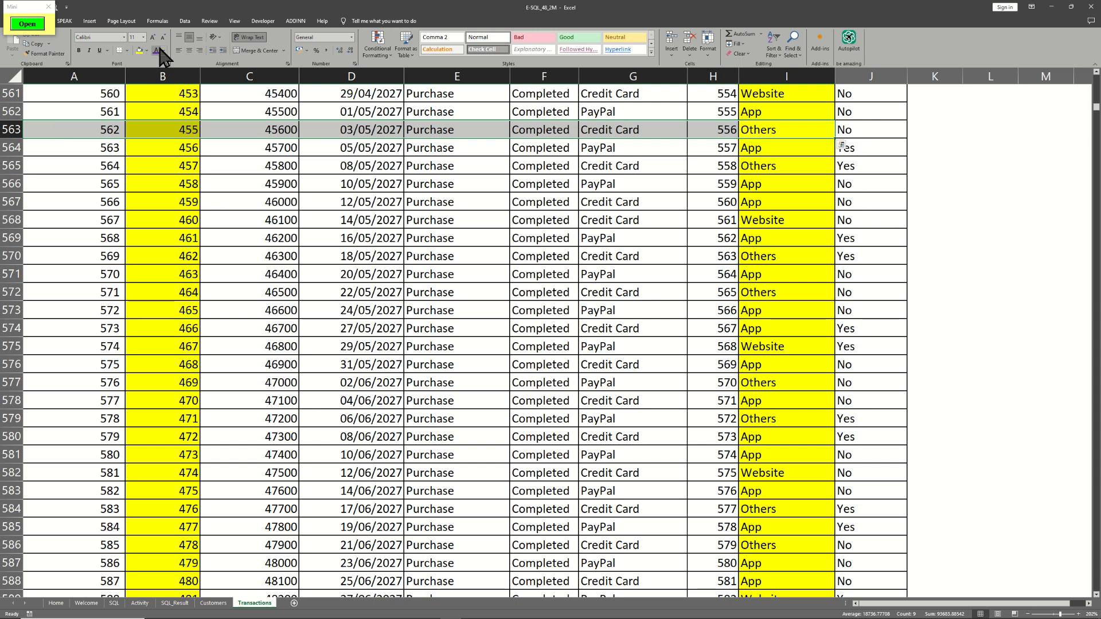
click(140, 51)
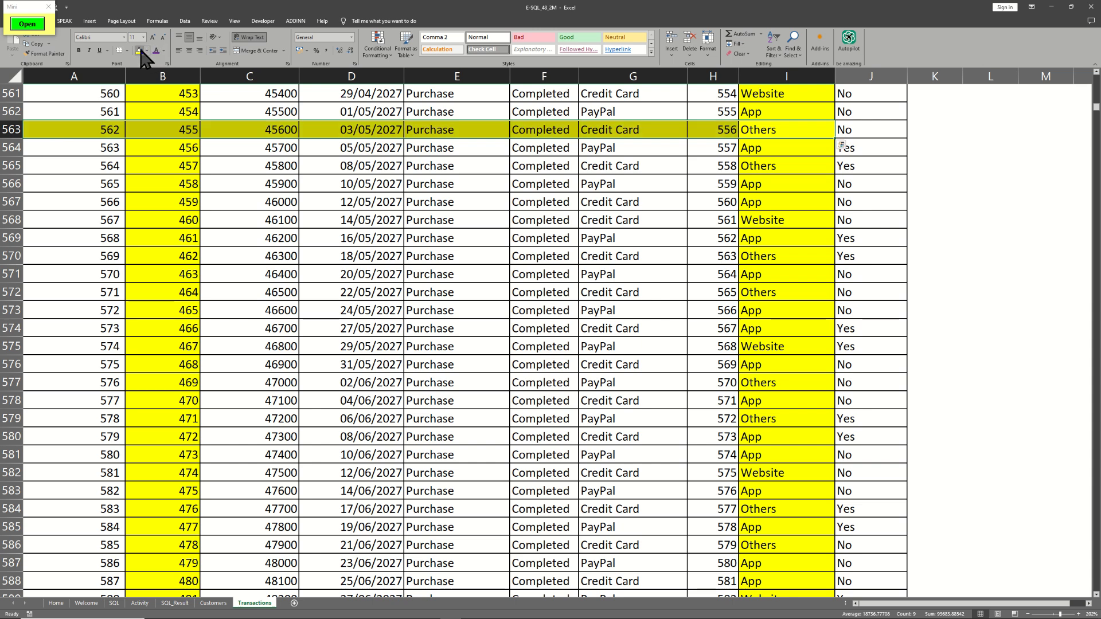
click(778, 131)
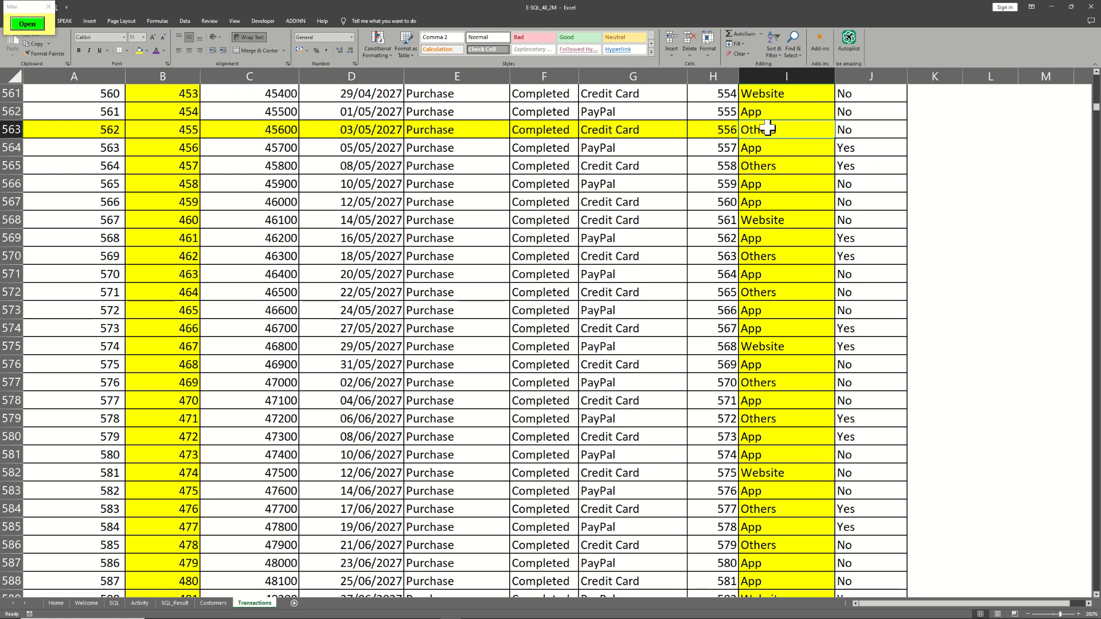
drag(770, 252, 111, 261)
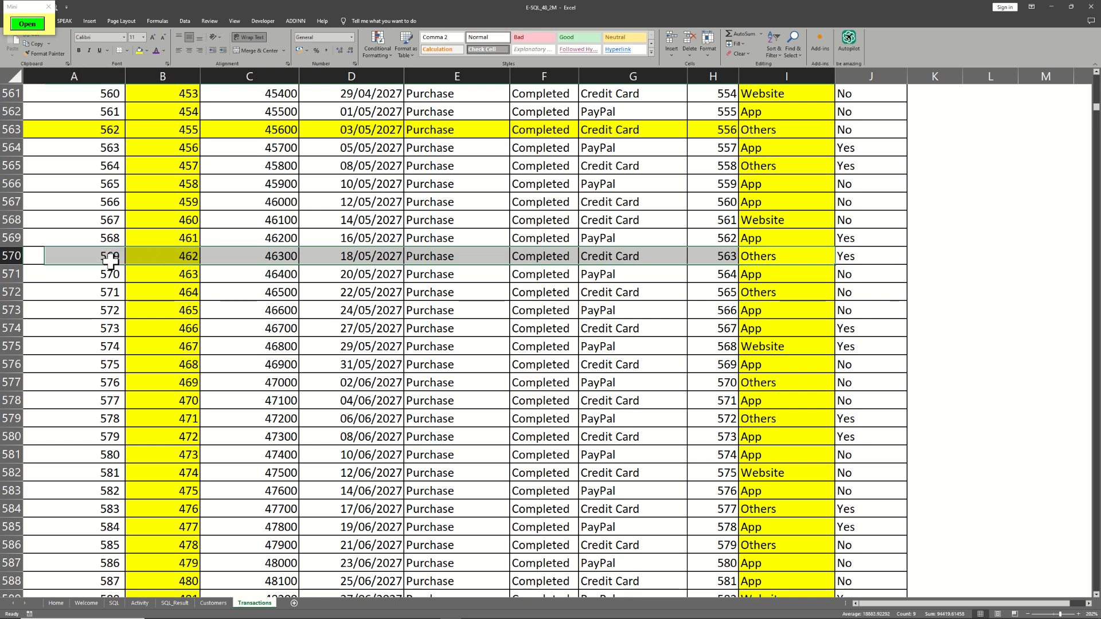
click(139, 51)
drag(781, 383, 81, 383)
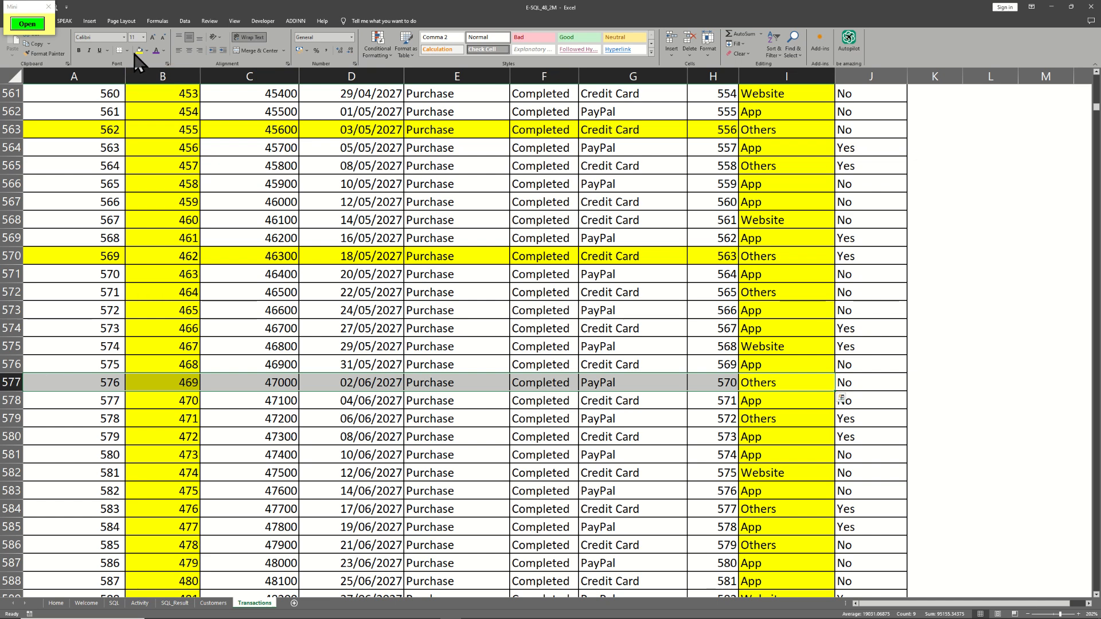
click(140, 50)
Fill the IsRefunded cell J577 of the highlighted Others transaction with light green
click(787, 76)
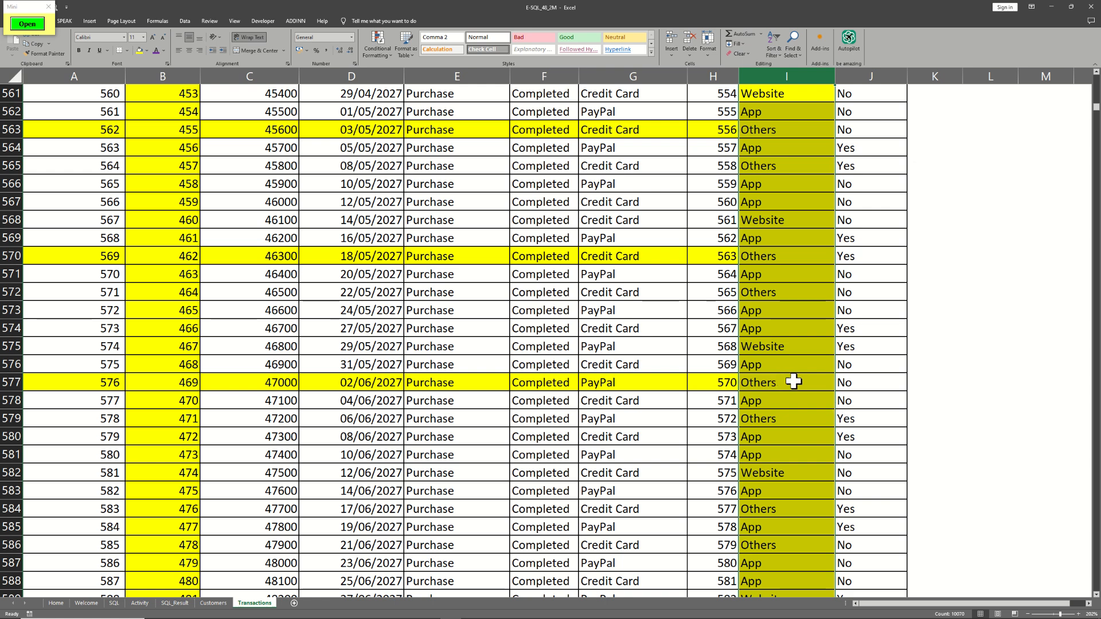
click(875, 385)
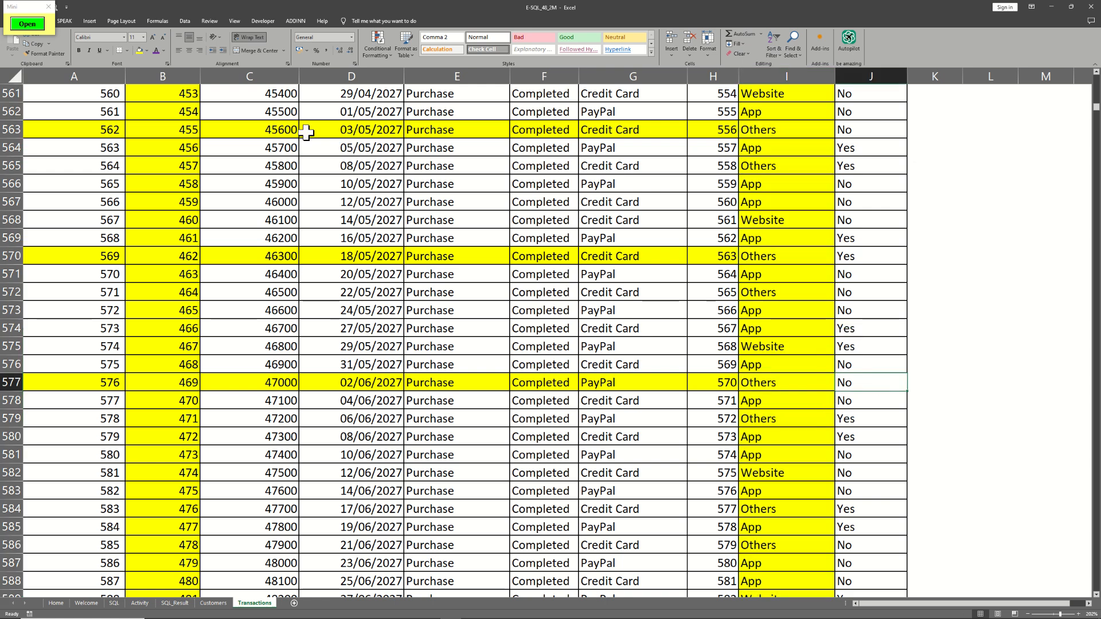
click(147, 50)
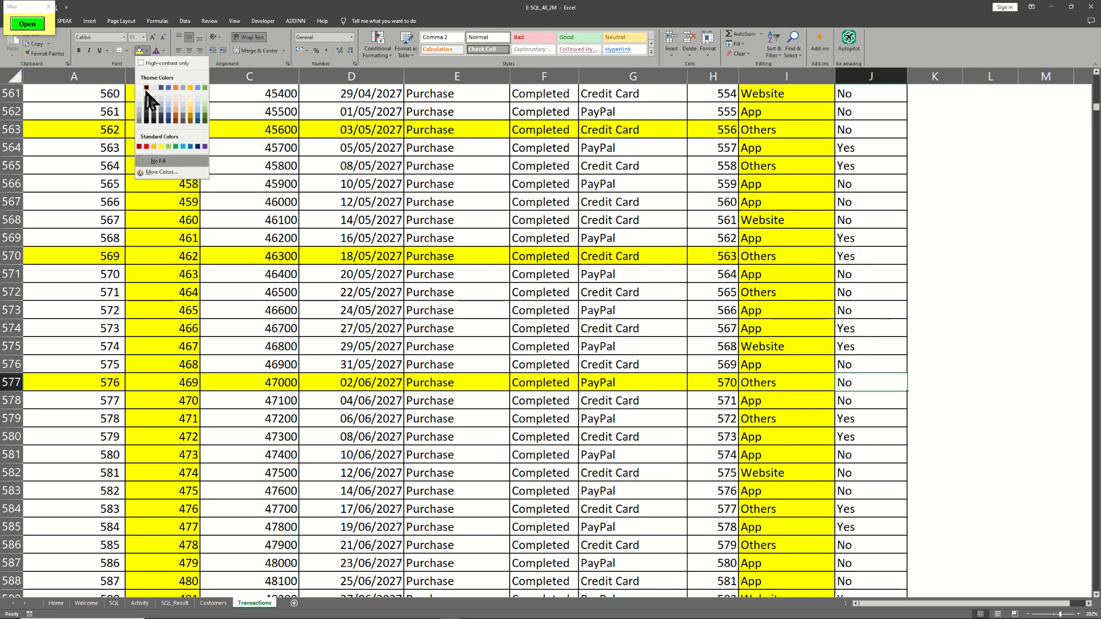
click(169, 147)
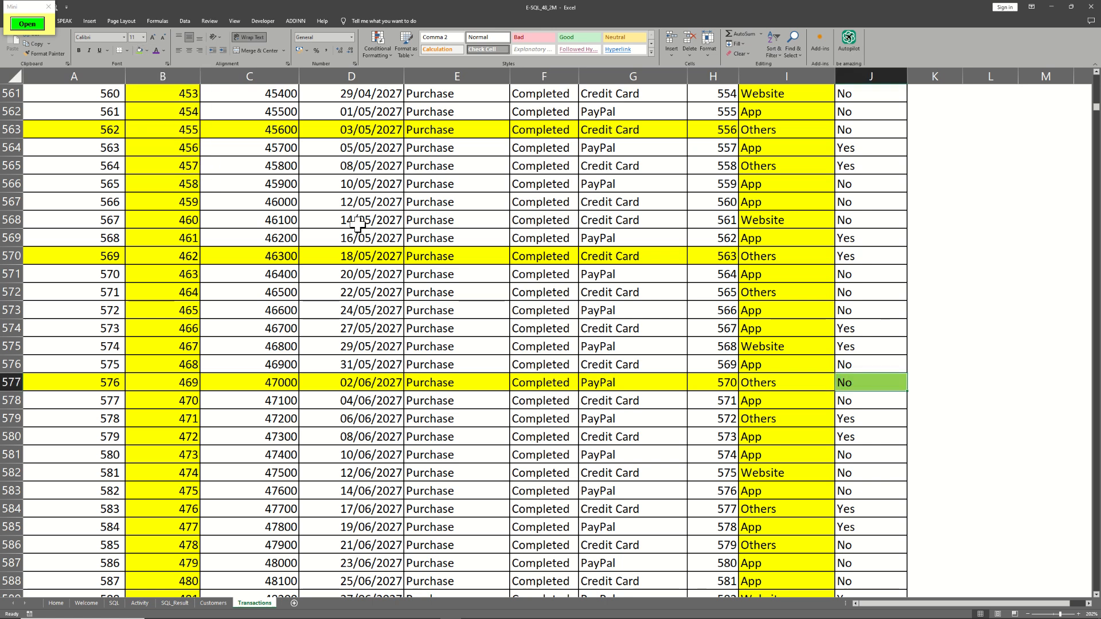
Fill the IsRefunded cell J570 of the highlighted Others transaction with red
drag(848, 381, 746, 382)
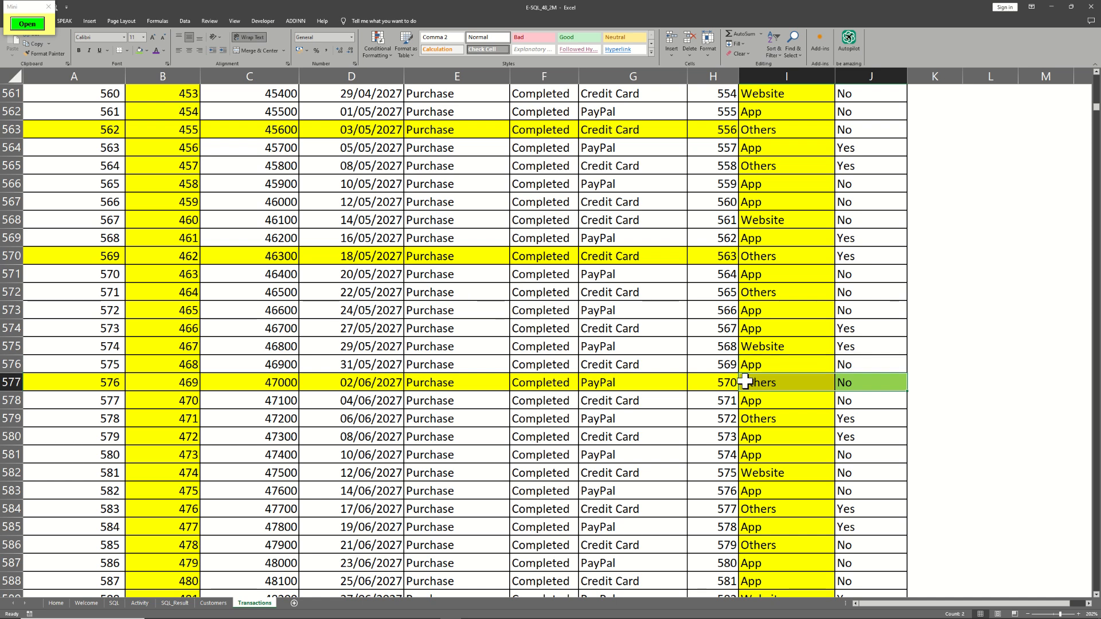
drag(770, 258, 868, 256)
click(868, 255)
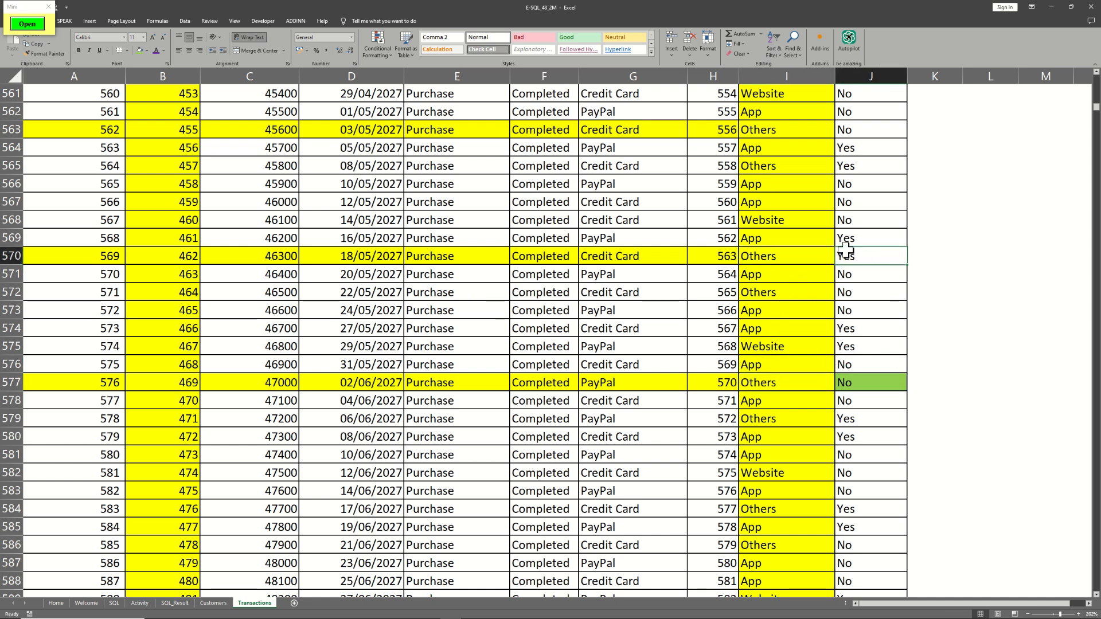
click(148, 50)
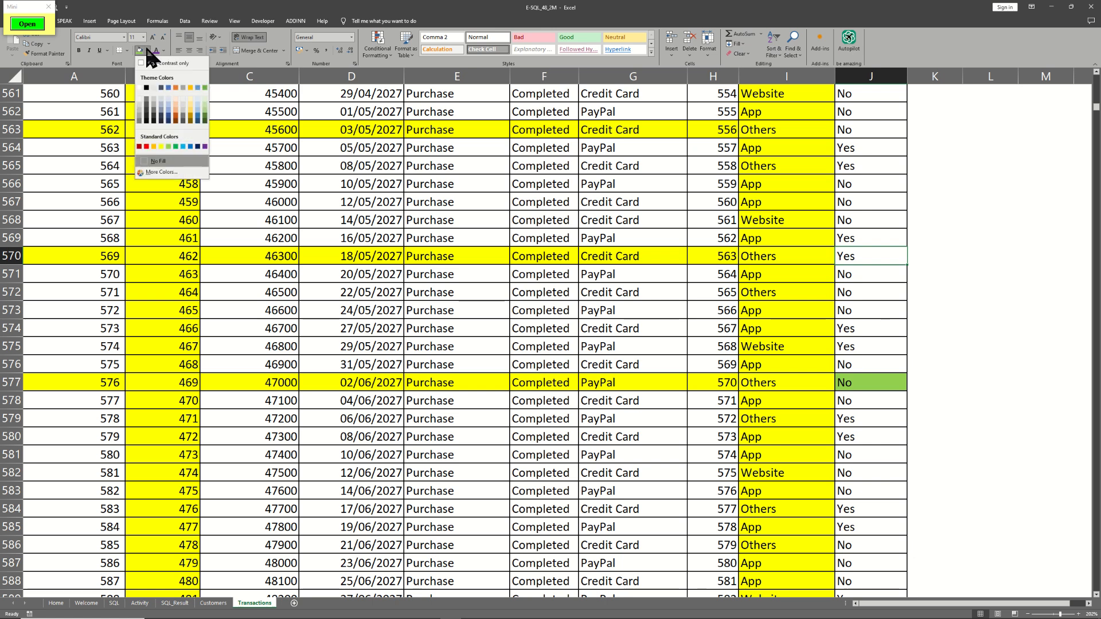
click(147, 146)
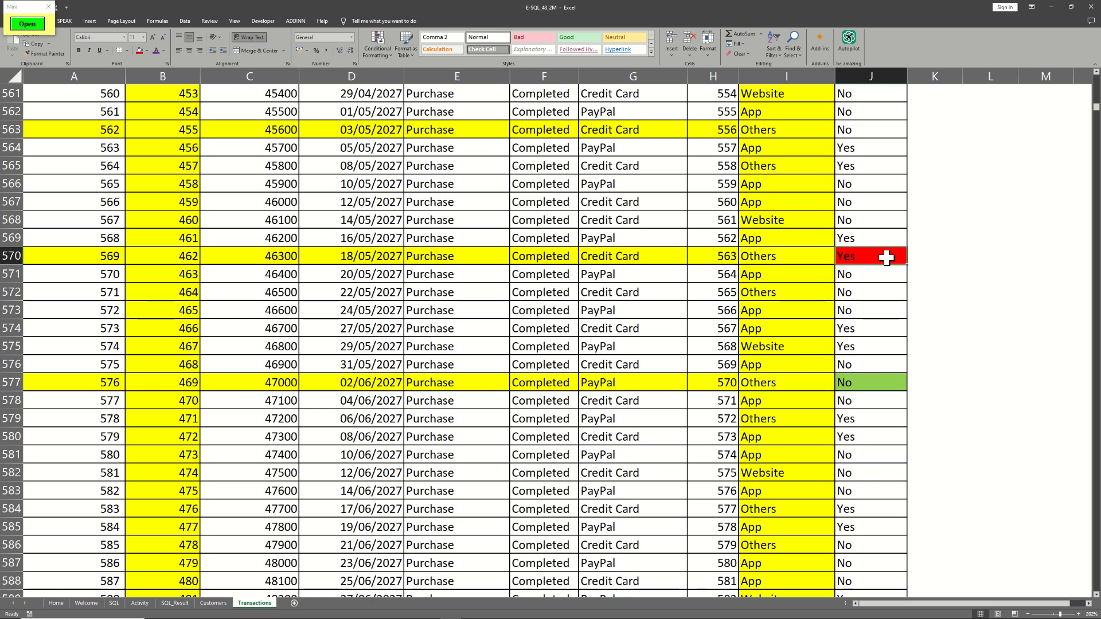
Review the BookingSource and IsRefunded values from row 570 back up to the start of the Transactions sheet
click(758, 259)
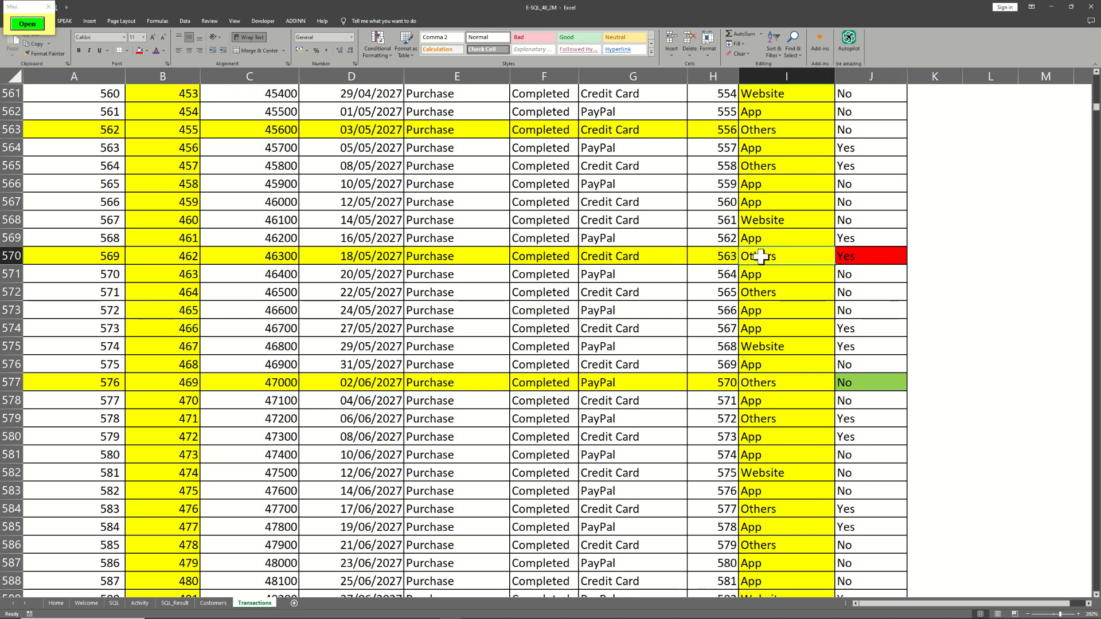
click(886, 253)
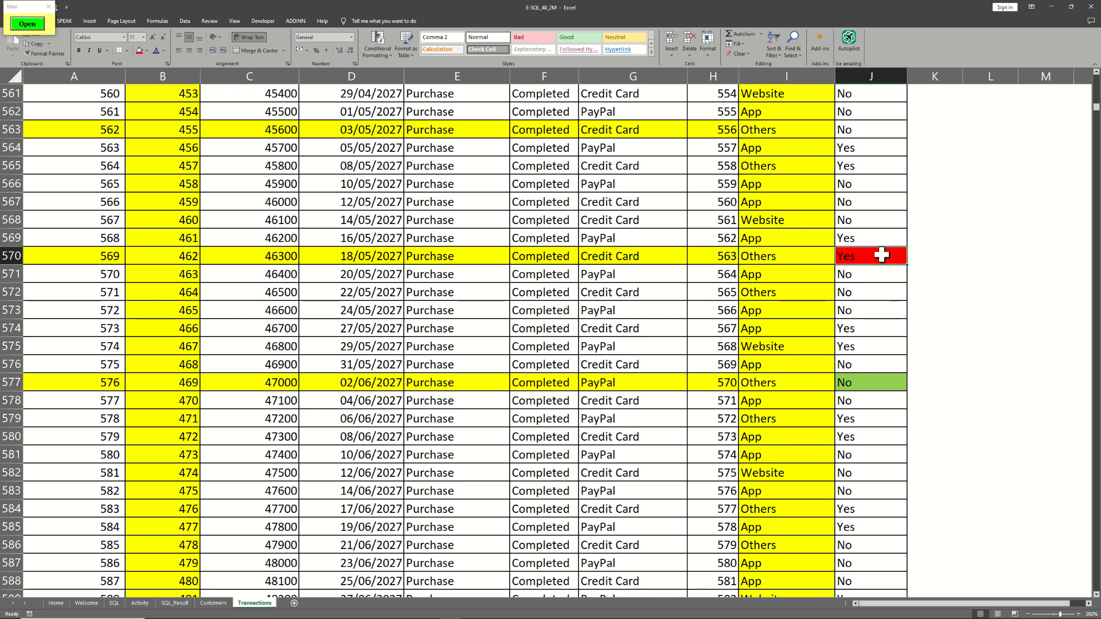
drag(876, 255, 873, 20)
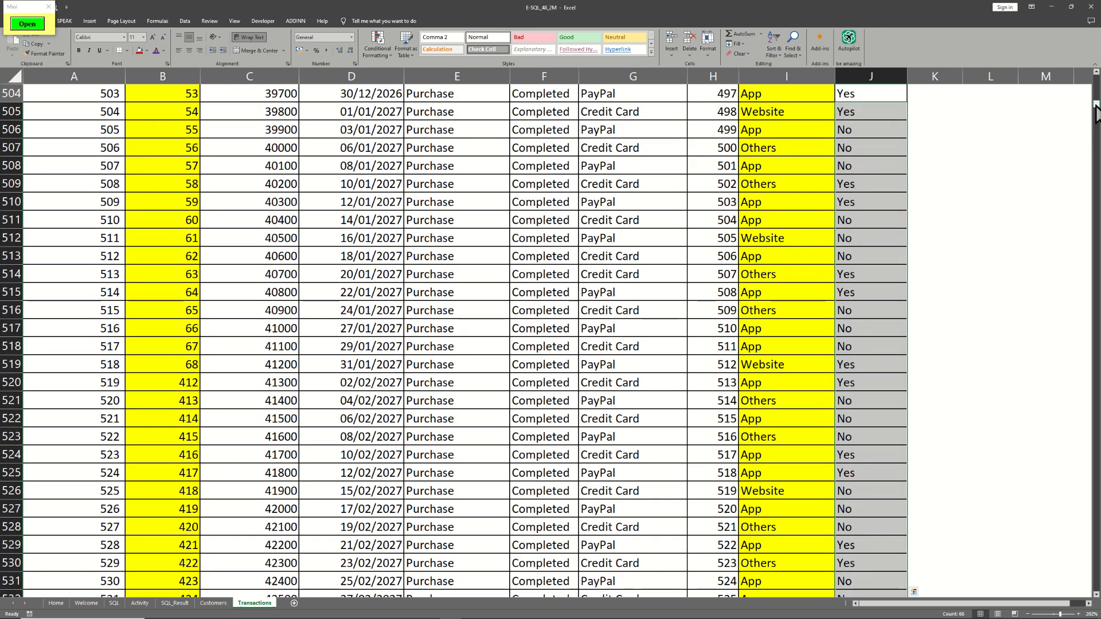
drag(1096, 105, 1096, 78)
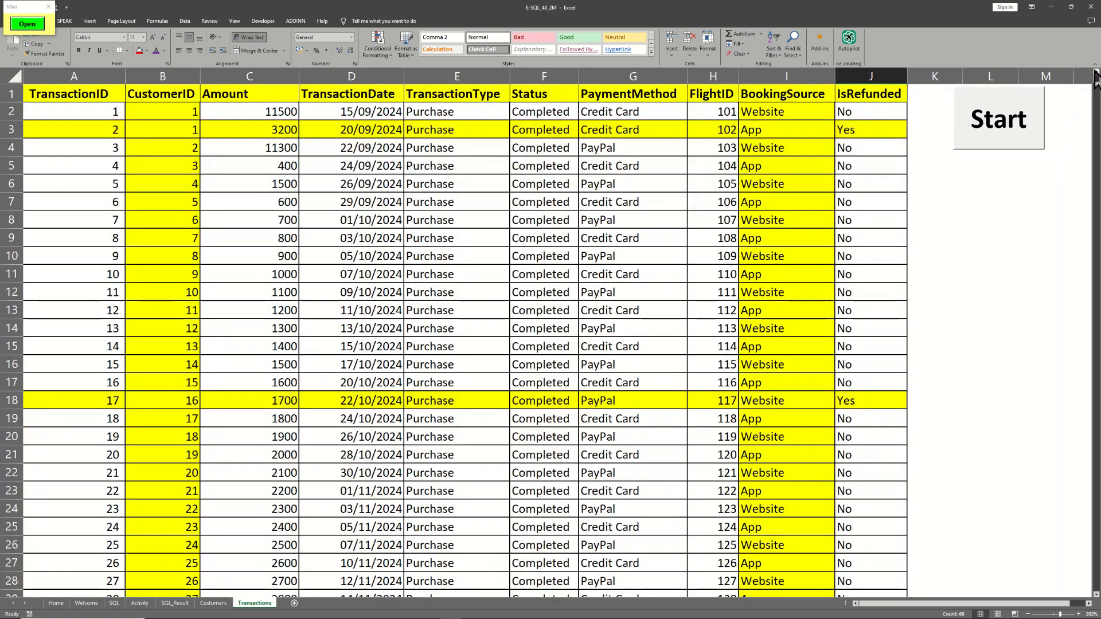
click(802, 118)
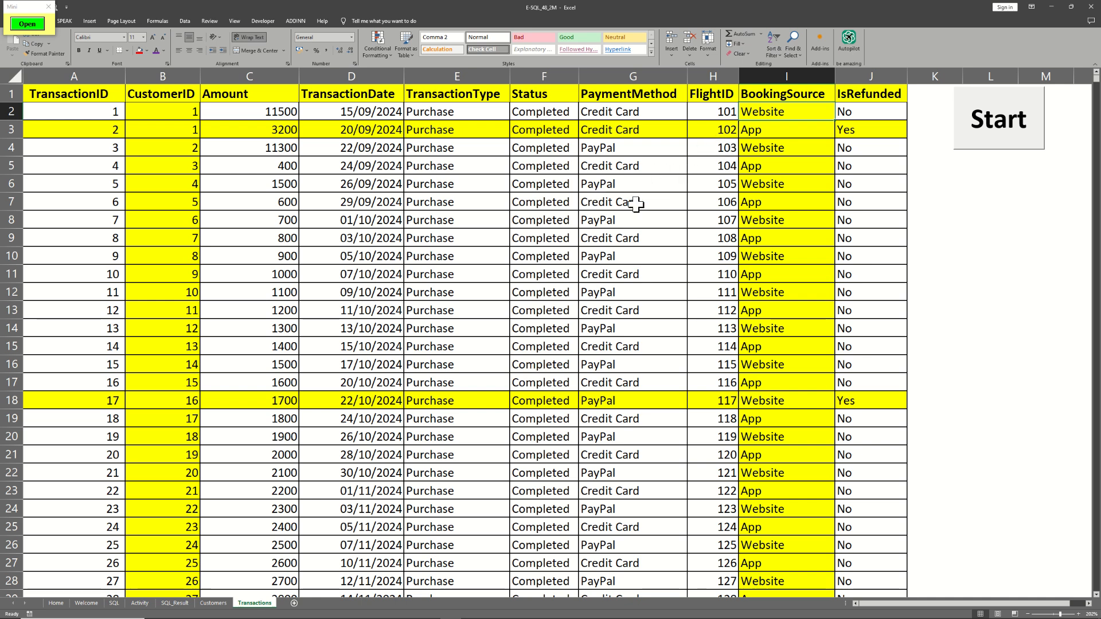
click(30, 24)
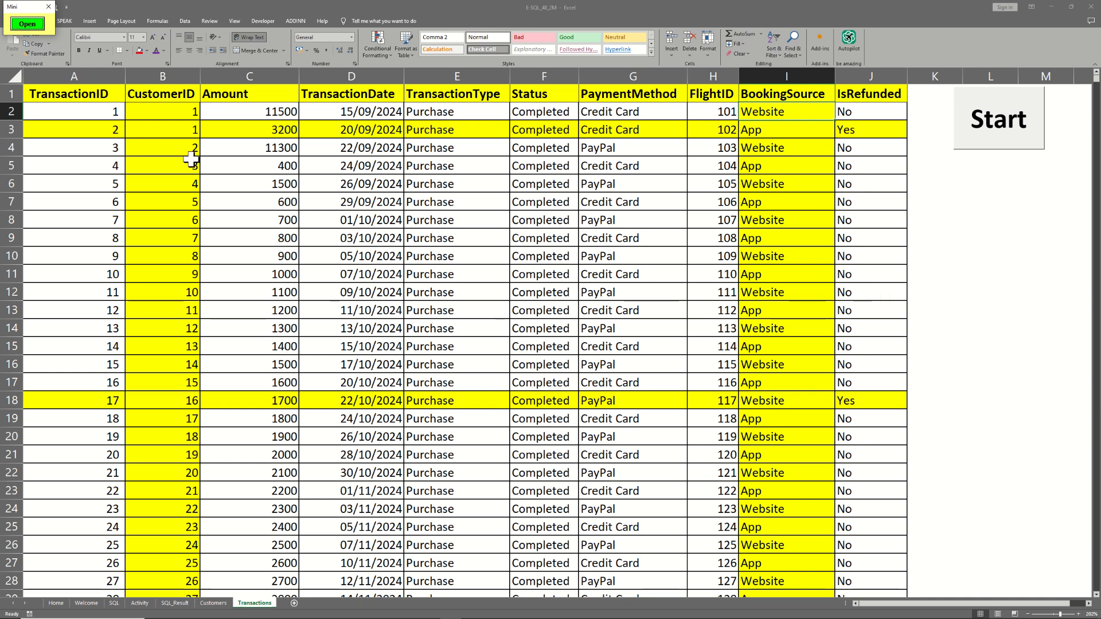
On the SQL_Result sheet, copy the purple text formatting of the BookingSource condition onto the FlightsBooked > 3 condition in H12
click(175, 603)
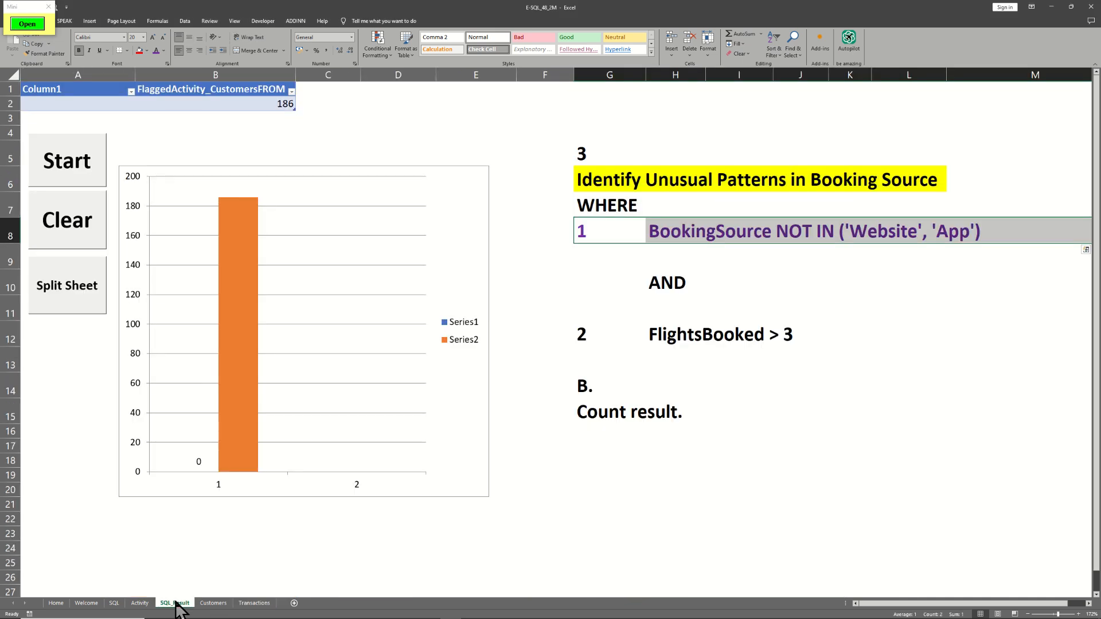
click(685, 380)
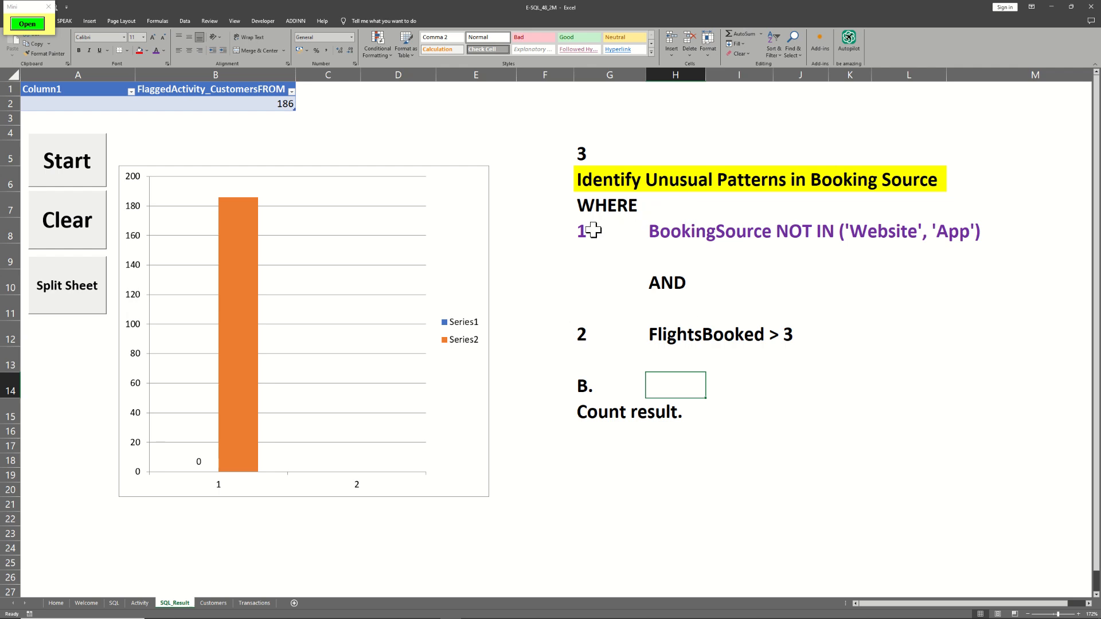
drag(593, 230, 916, 280)
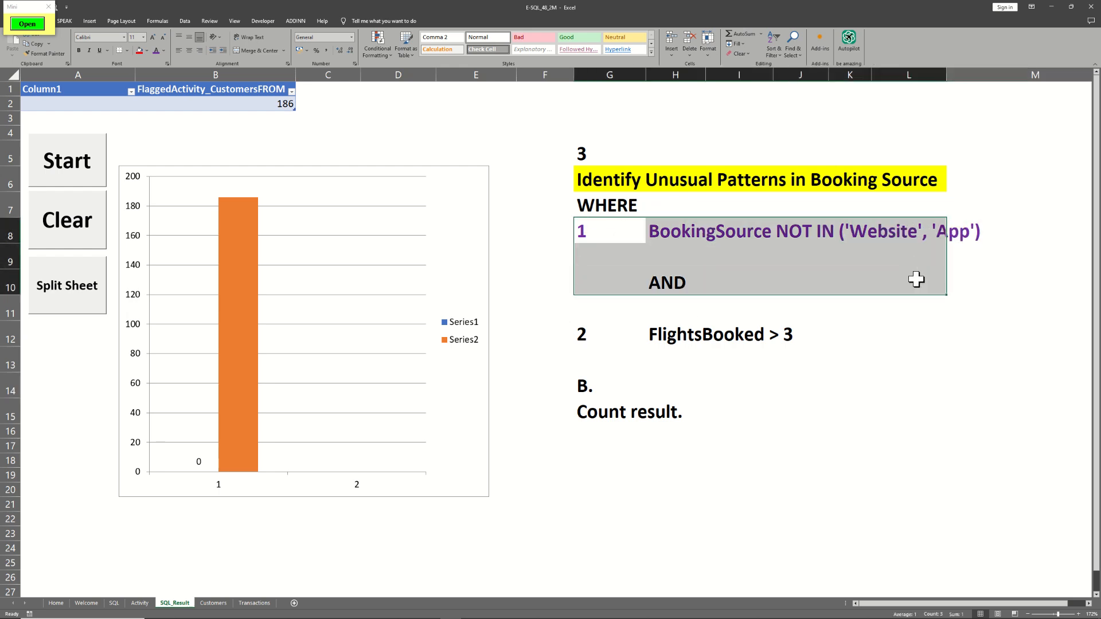
click(661, 282)
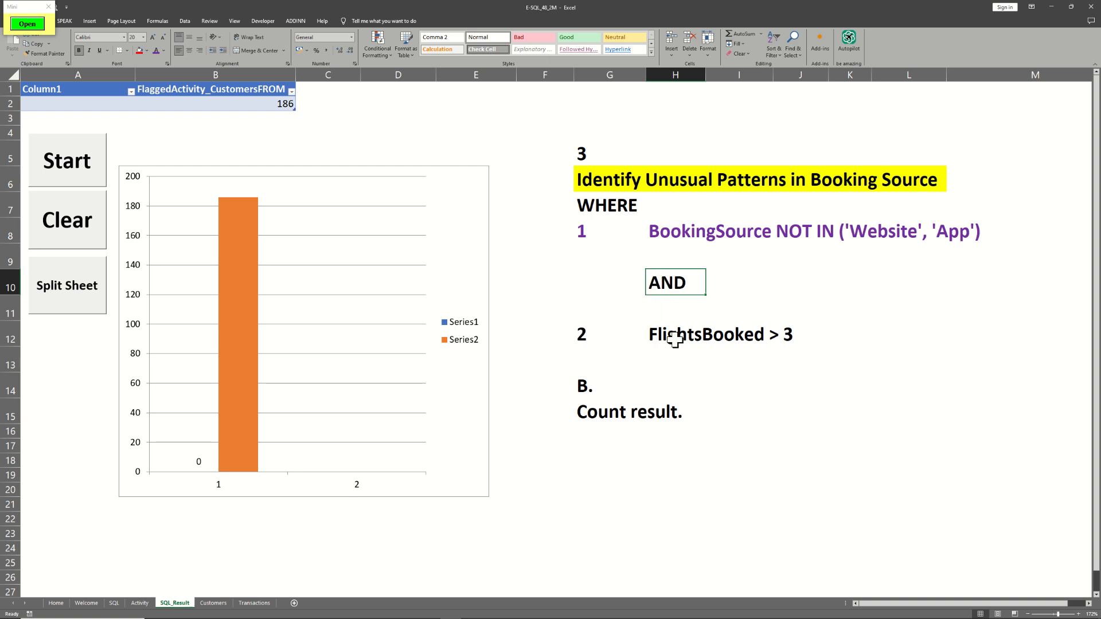
drag(664, 339, 785, 331)
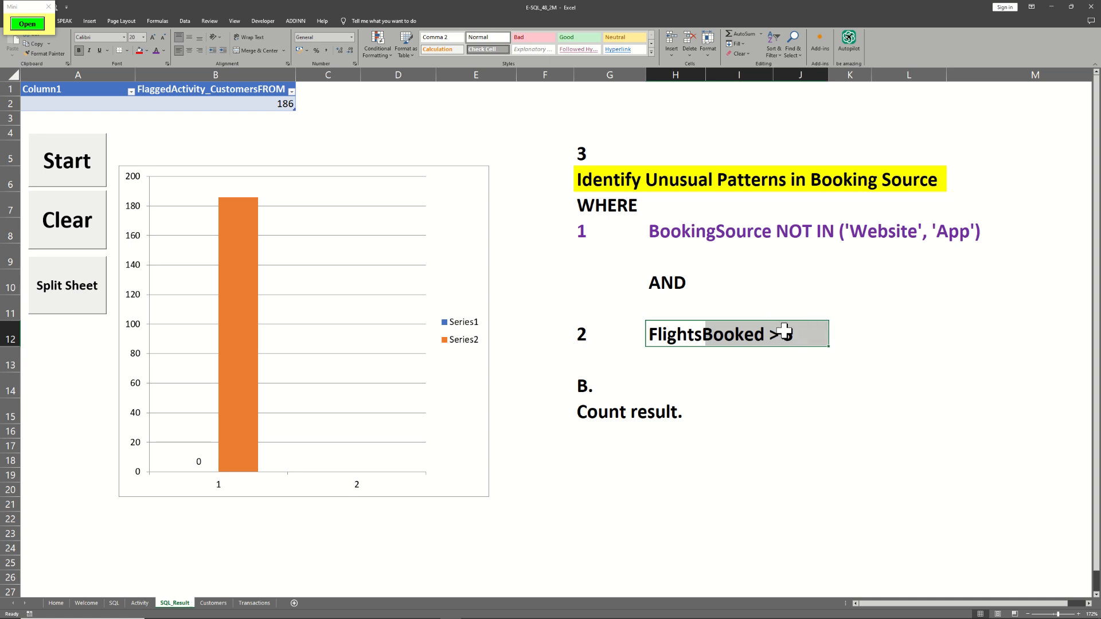
click(675, 231)
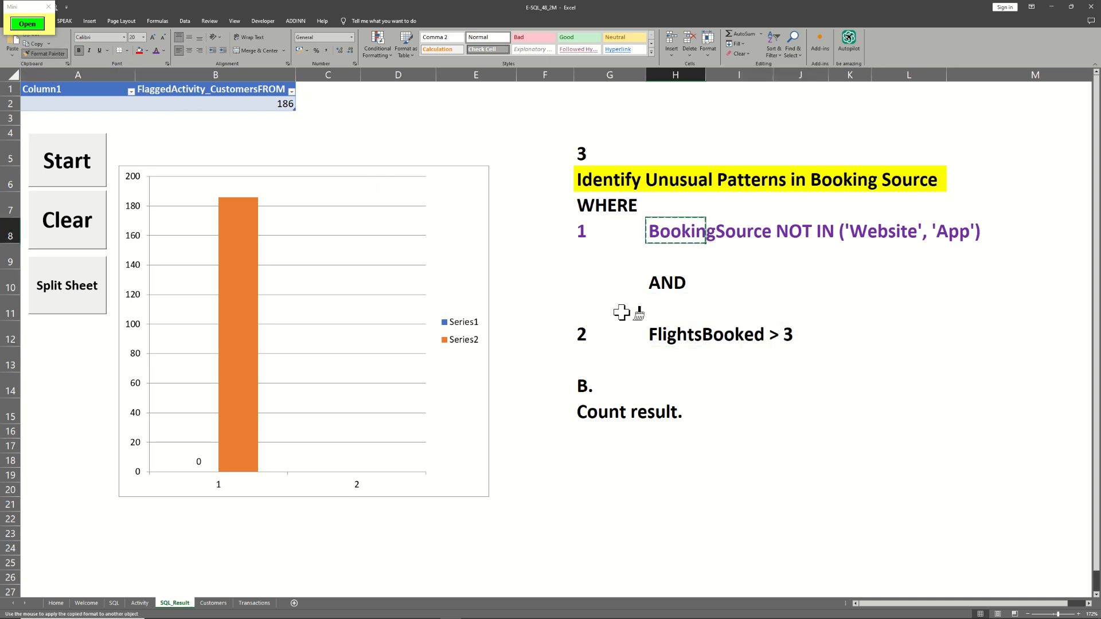
click(670, 337)
click(763, 344)
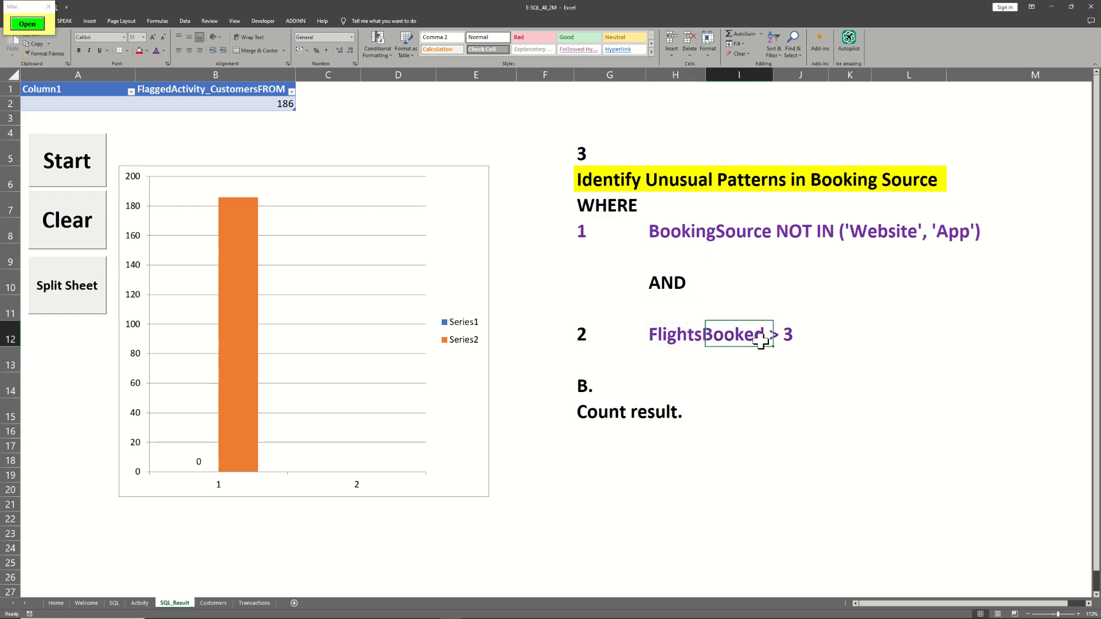
Look at the Customers and Transactions sheets, and reread the WHERE conditions and the count task on the SQL_Result sheet
click(214, 604)
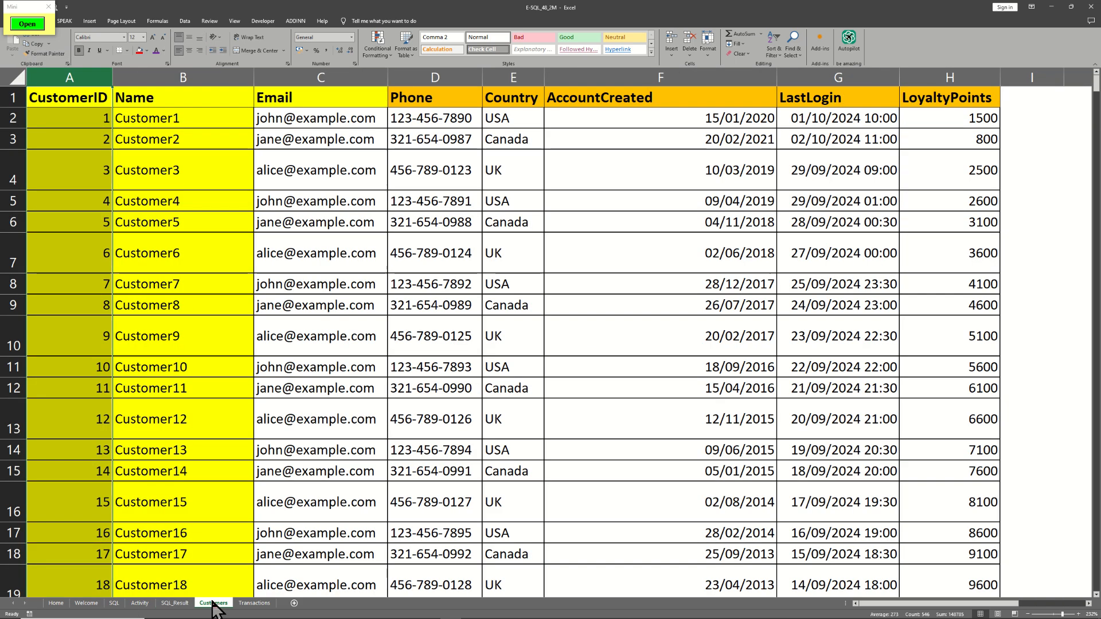
click(255, 603)
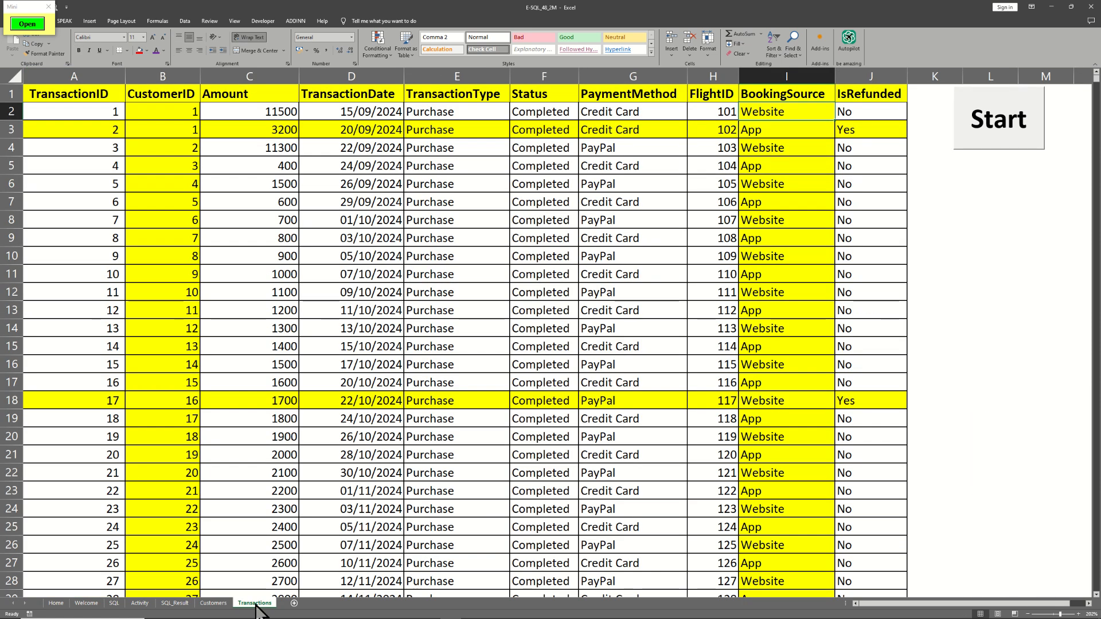
click(174, 604)
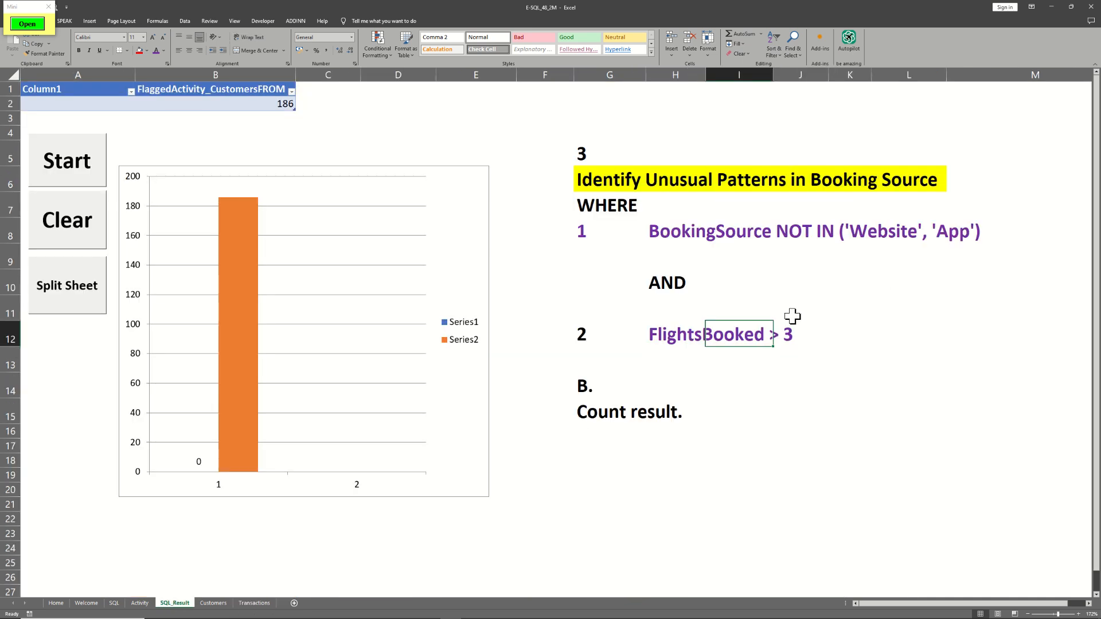
click(802, 334)
mouse_move(802, 335)
mouse_down()
mouse_move(652, 285)
mouse_move(579, 201)
mouse_move(576, 153)
mouse_up()
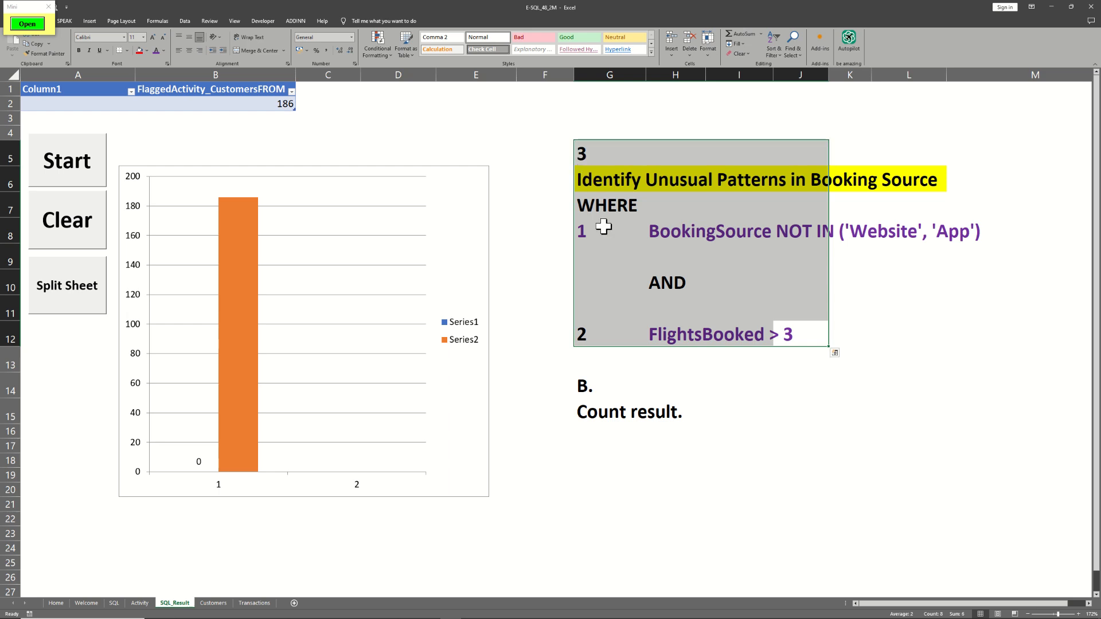
drag(590, 393, 695, 409)
click(685, 287)
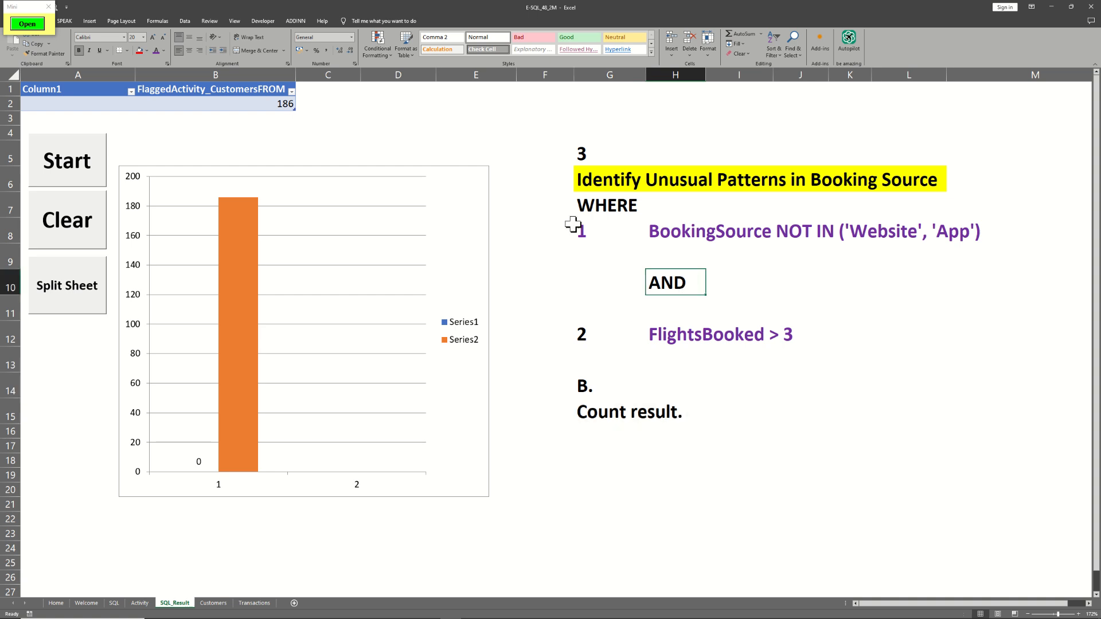
mouse_move(595, 210)
mouse_down()
mouse_move(784, 327)
mouse_move(855, 330)
mouse_up()
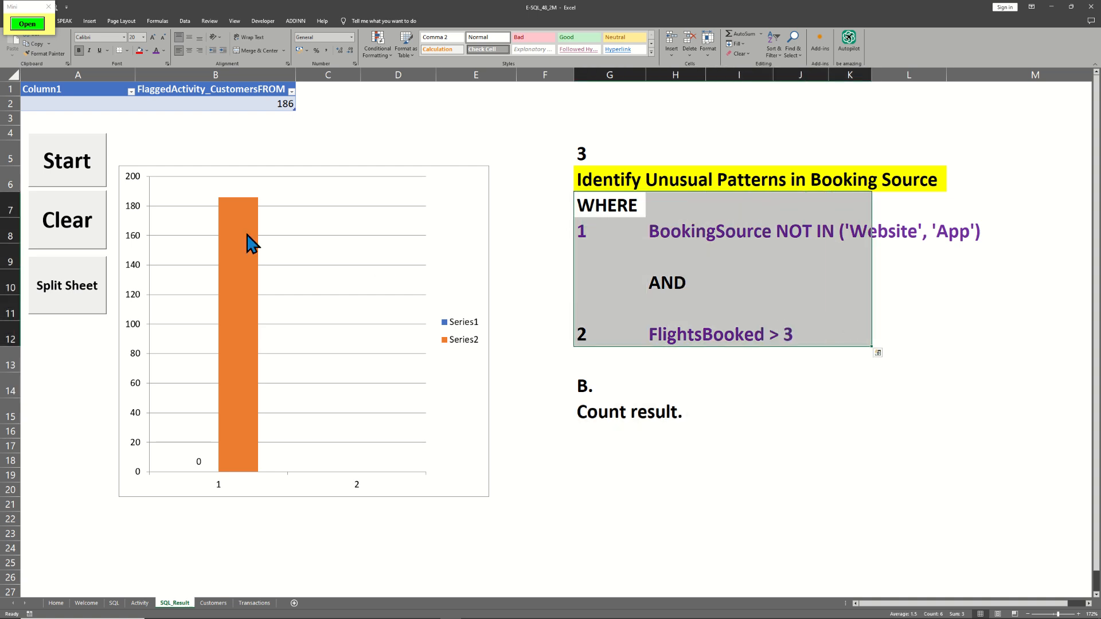
Start the SQL_Operation form from the SQL_Result sheet and accept the large report view
key(alt+Tab)
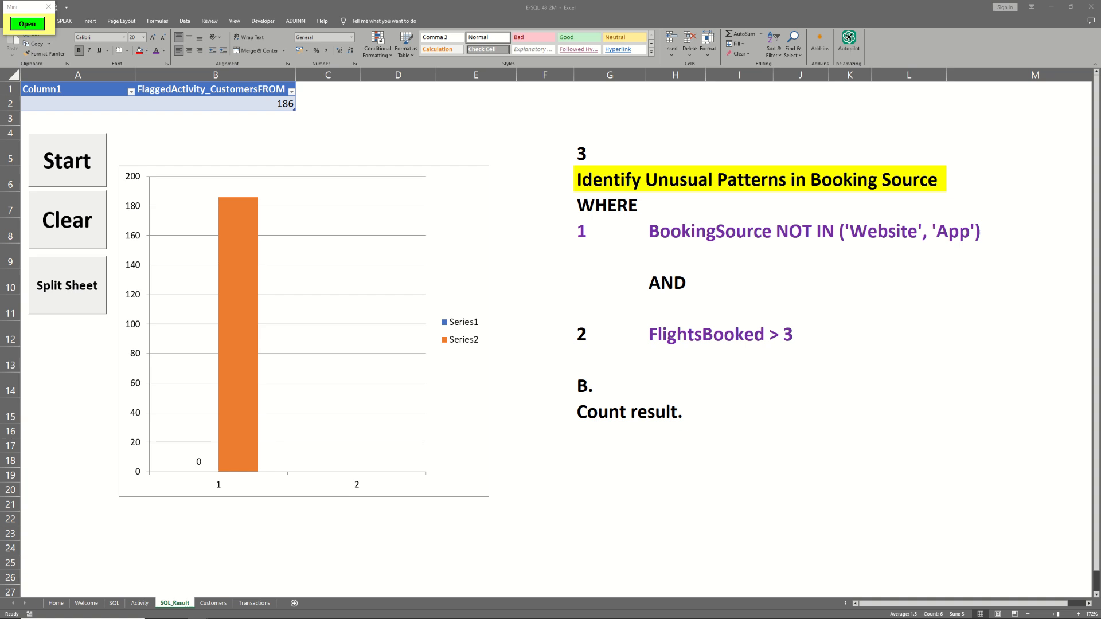
click(229, 119)
click(73, 160)
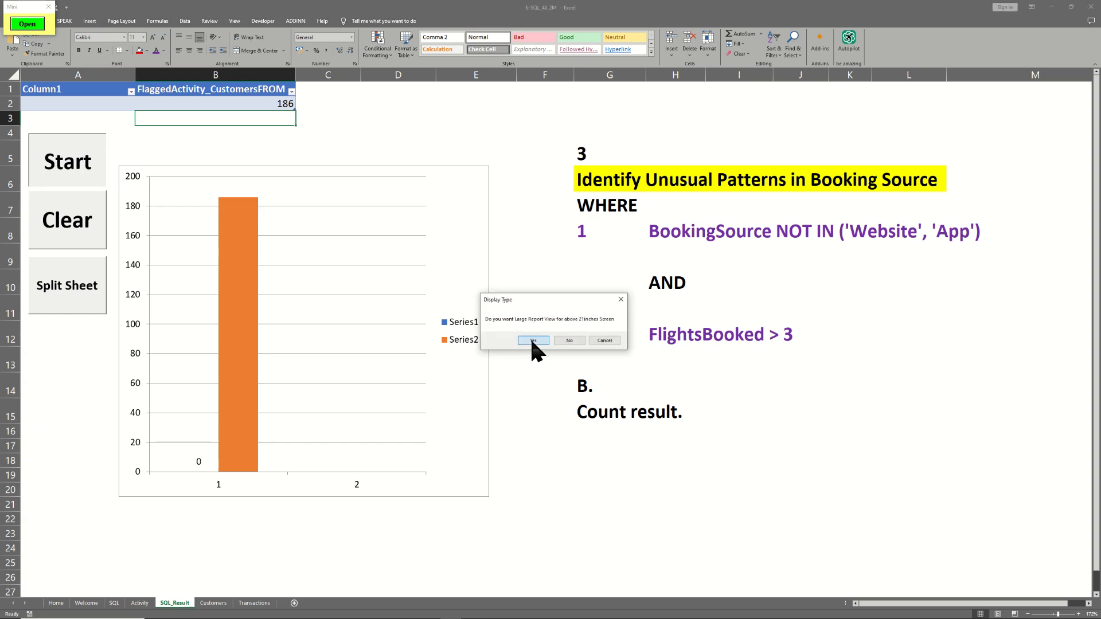
click(533, 341)
scroll(135, 203, down, 1)
Replace the SQL code in SQL_VIEW4 with the copied TOP 5 query filtering BookingSource NOT IN ('Website', 'App') AND FlightsBooked > 3
click(135, 203)
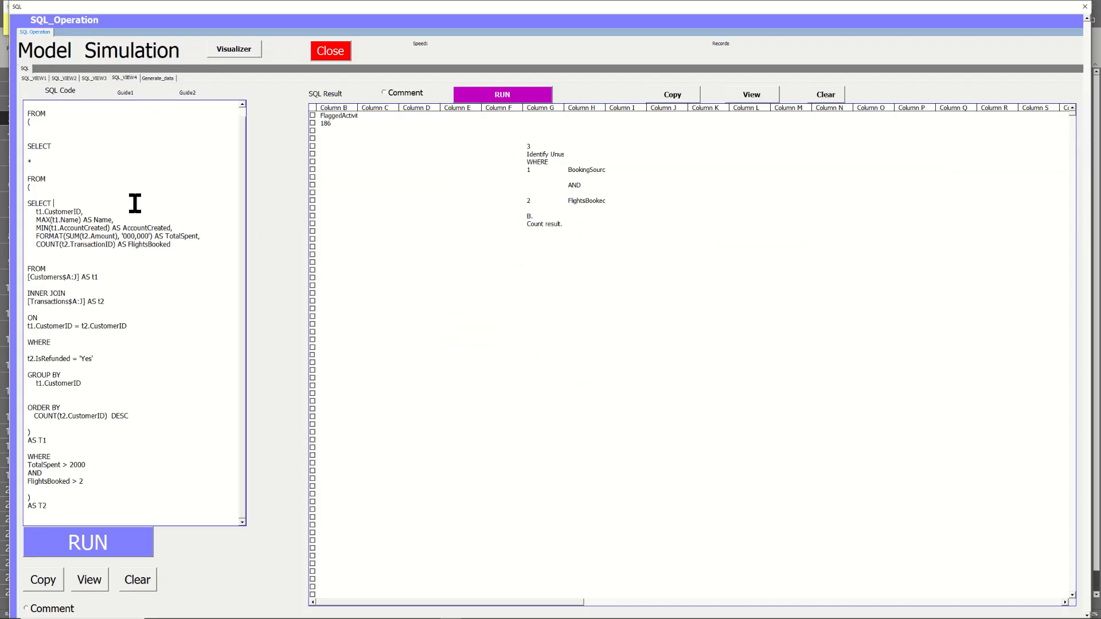
key(ctrl+a)
key(ctrl+v)
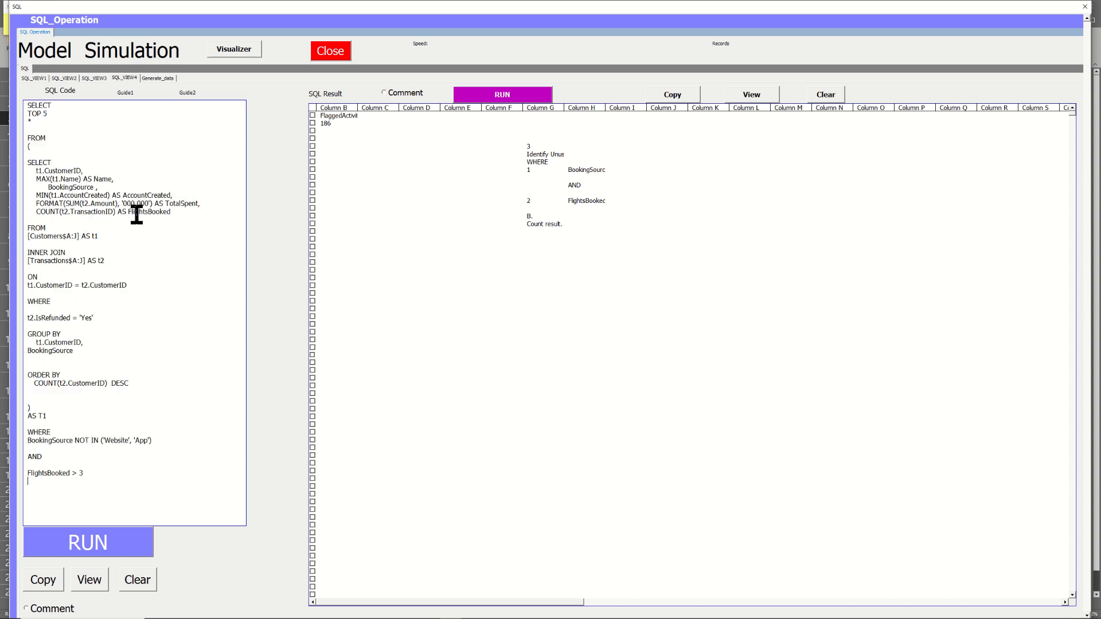
Review the SQL_VIEW4 query's outer SELECT TOP 5, inner SELECT fields, FROM and INNER JOIN tables, and the ON CustomerID match
drag(135, 163, 4, 74)
click(53, 119)
drag(38, 121, 21, 105)
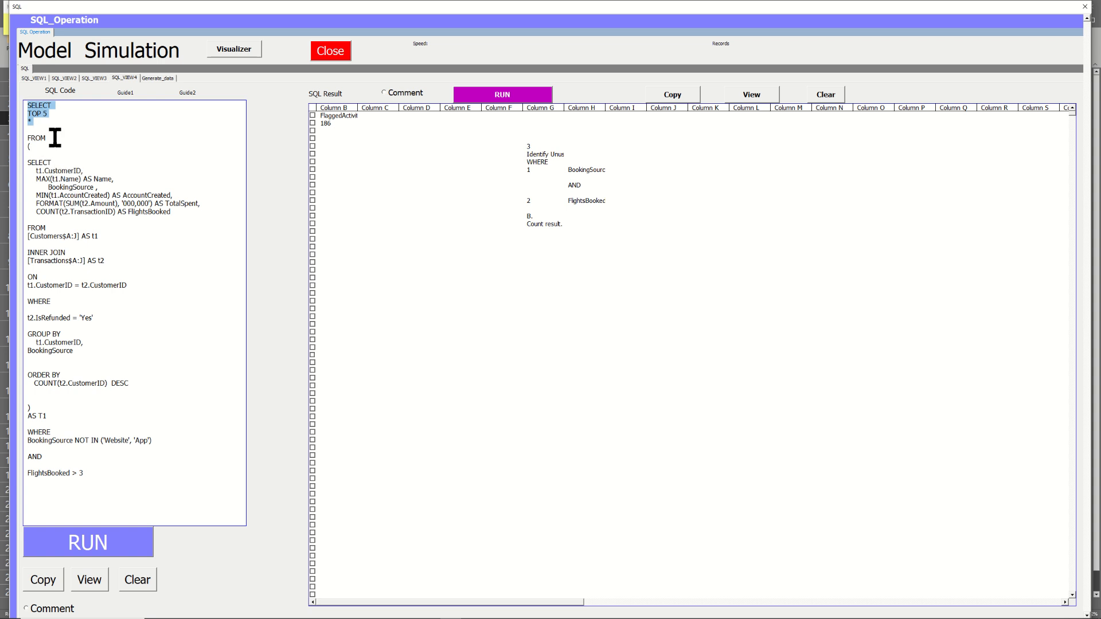
click(38, 147)
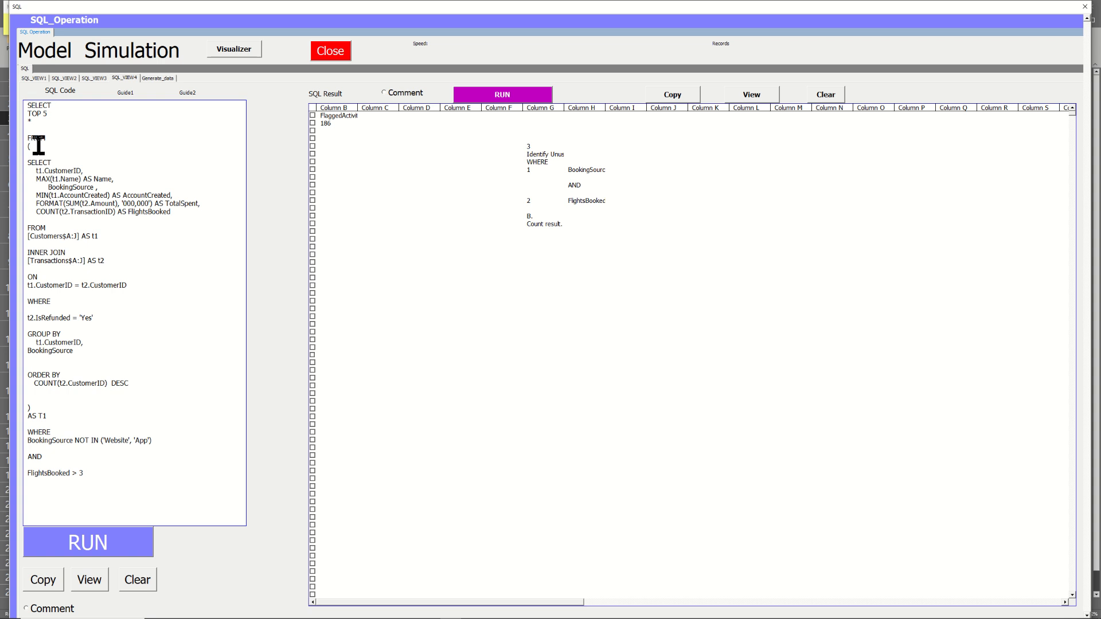
drag(28, 162, 199, 215)
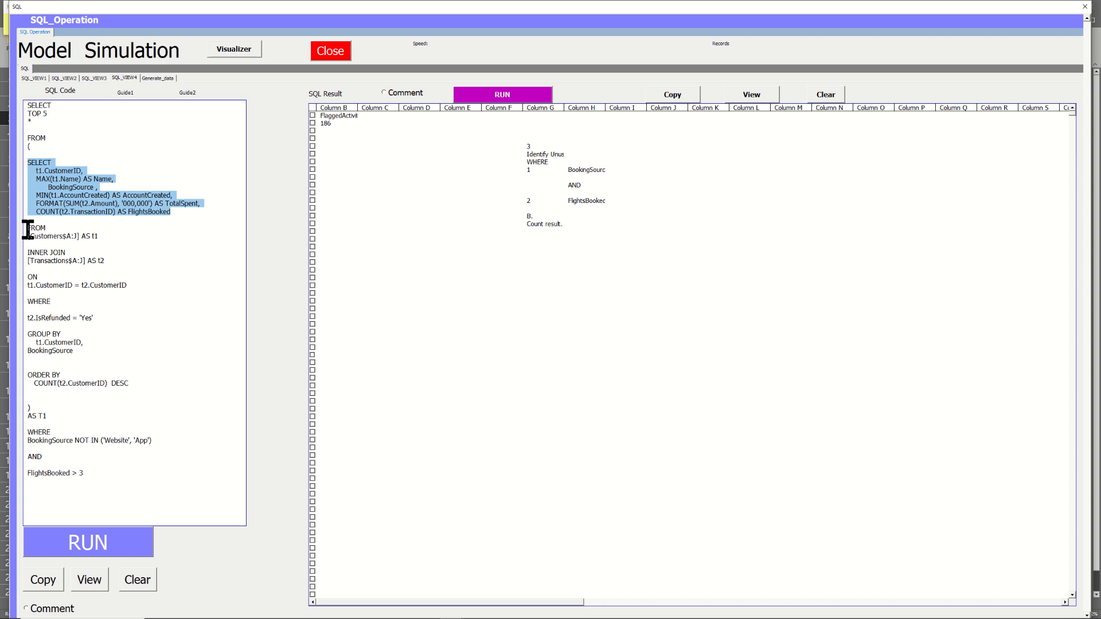
drag(27, 228, 24, 260)
click(109, 249)
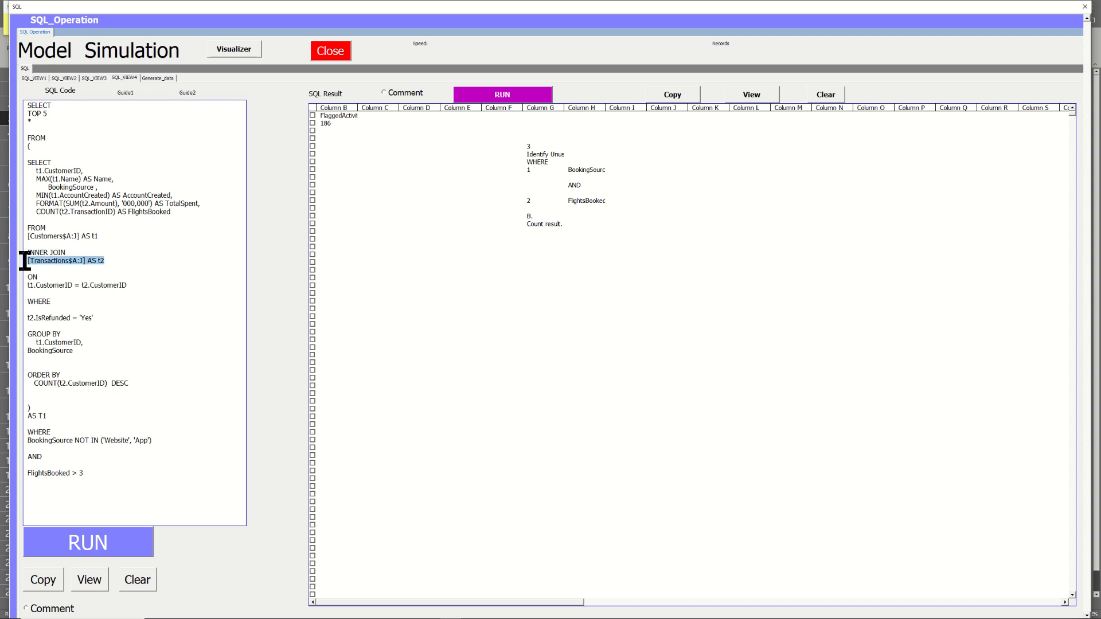
click(72, 263)
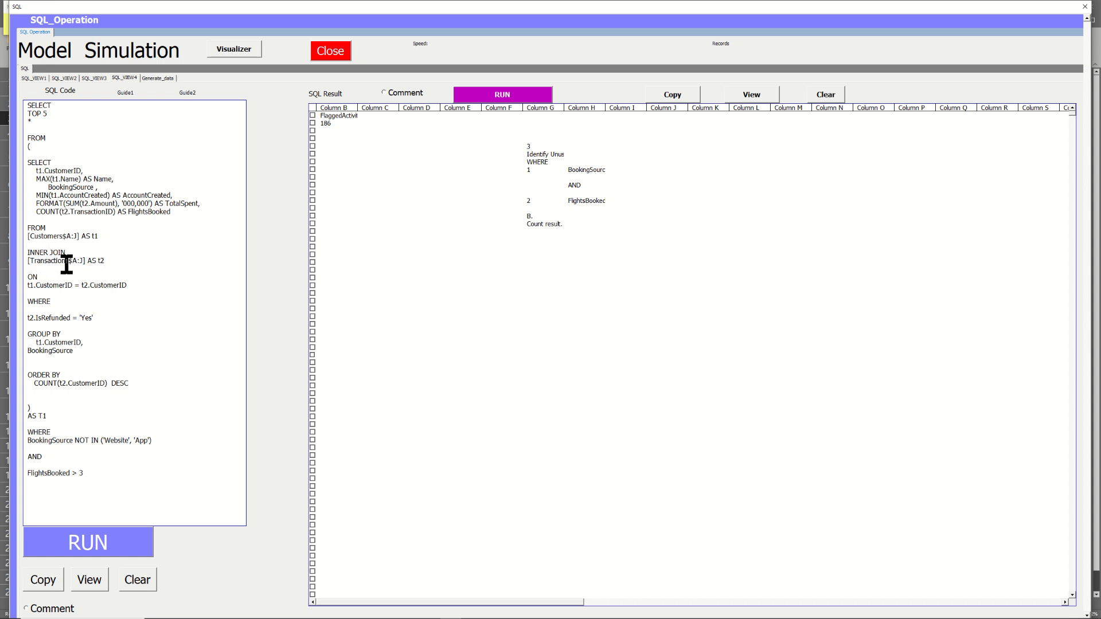
drag(27, 277, 136, 285)
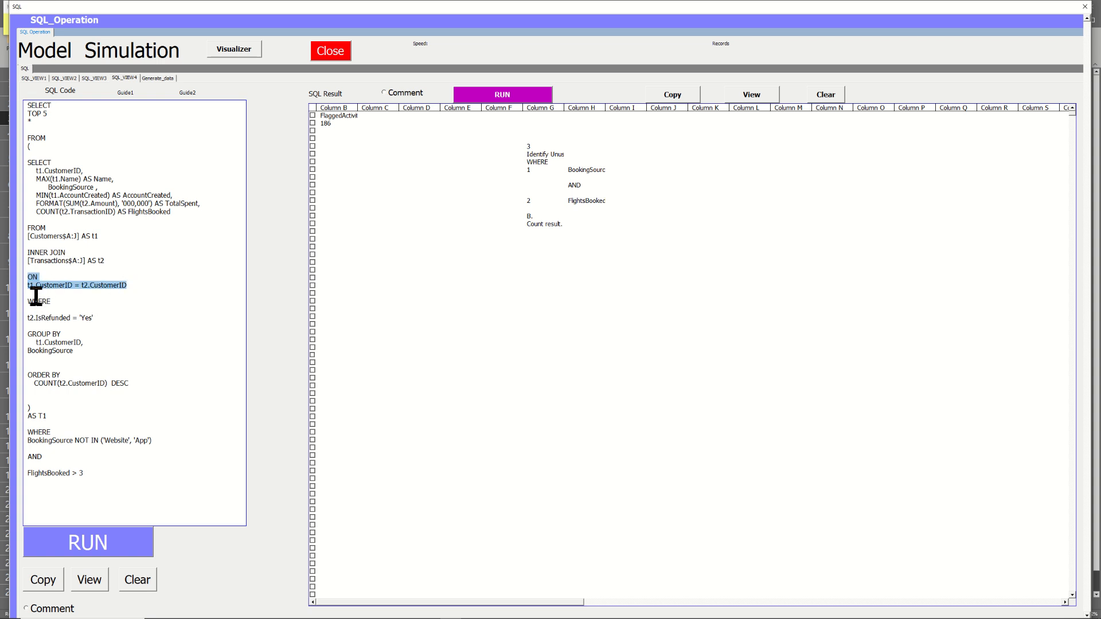
Examine the IsRefunded column on the Transactions sheet alongside the query's t2.IsRefunded = 'Yes' condition
drag(279, 21, 787, 21)
click(254, 604)
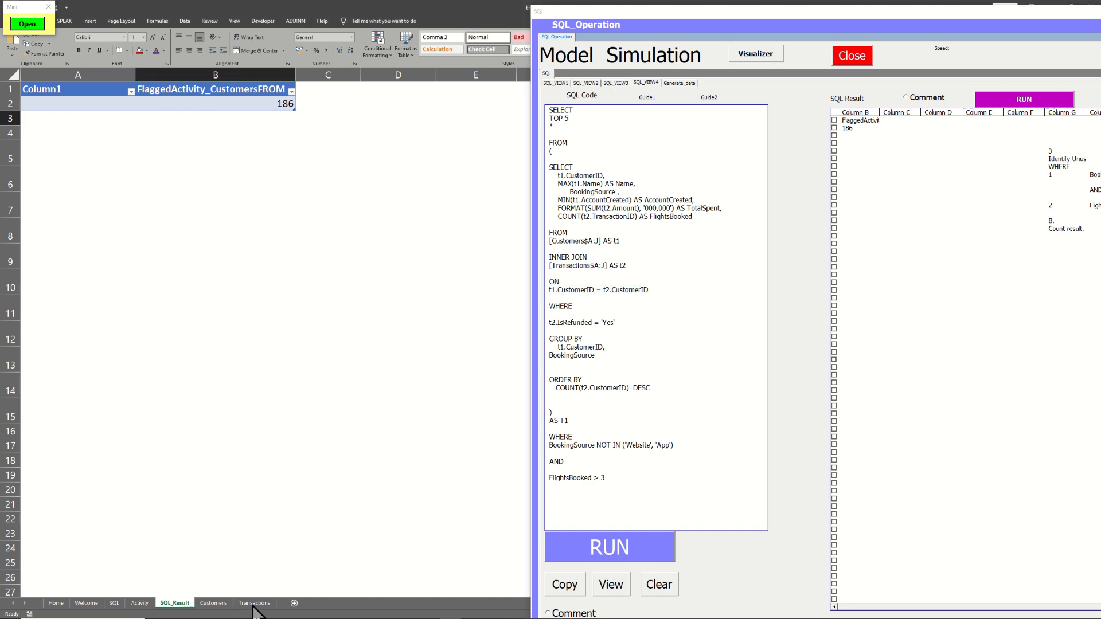
drag(642, 22, 997, 25)
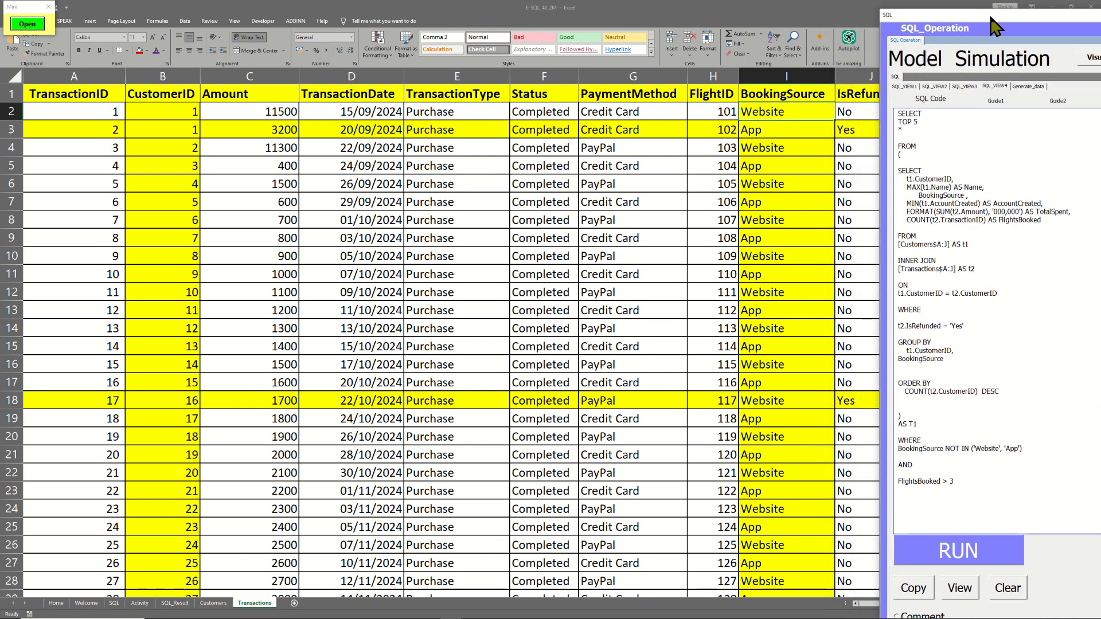
click(871, 76)
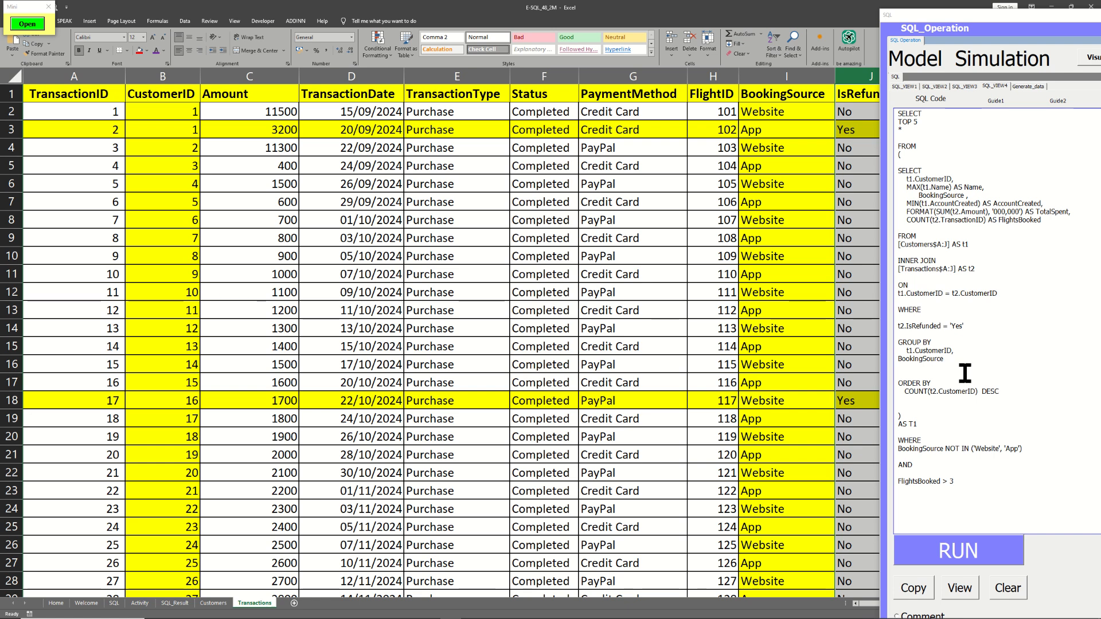
click(975, 330)
drag(965, 330, 899, 326)
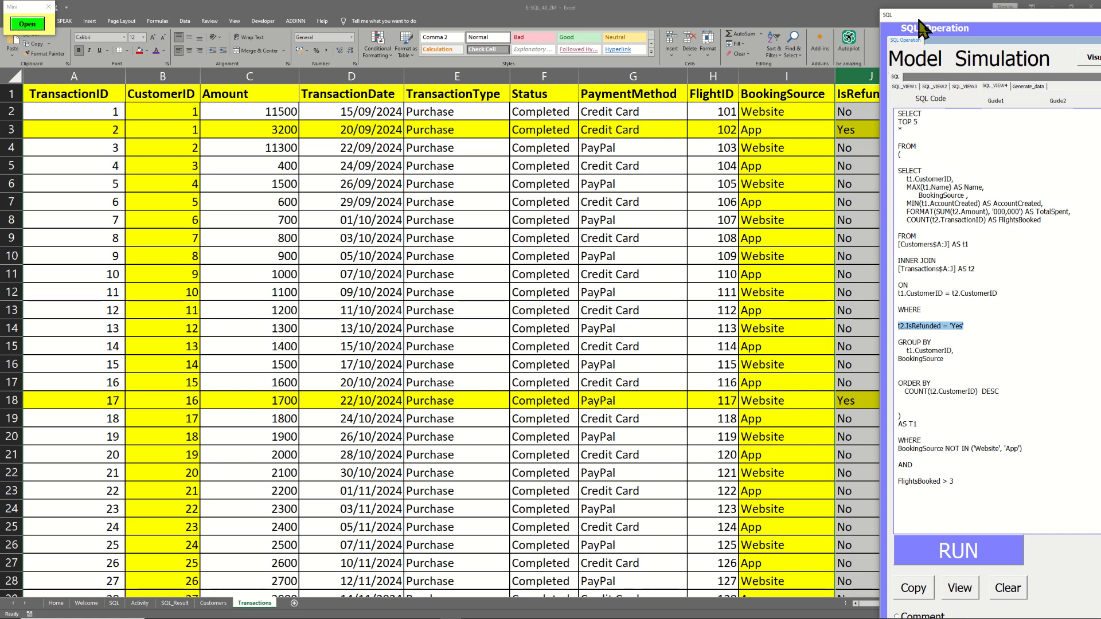
drag(921, 23, 971, 22)
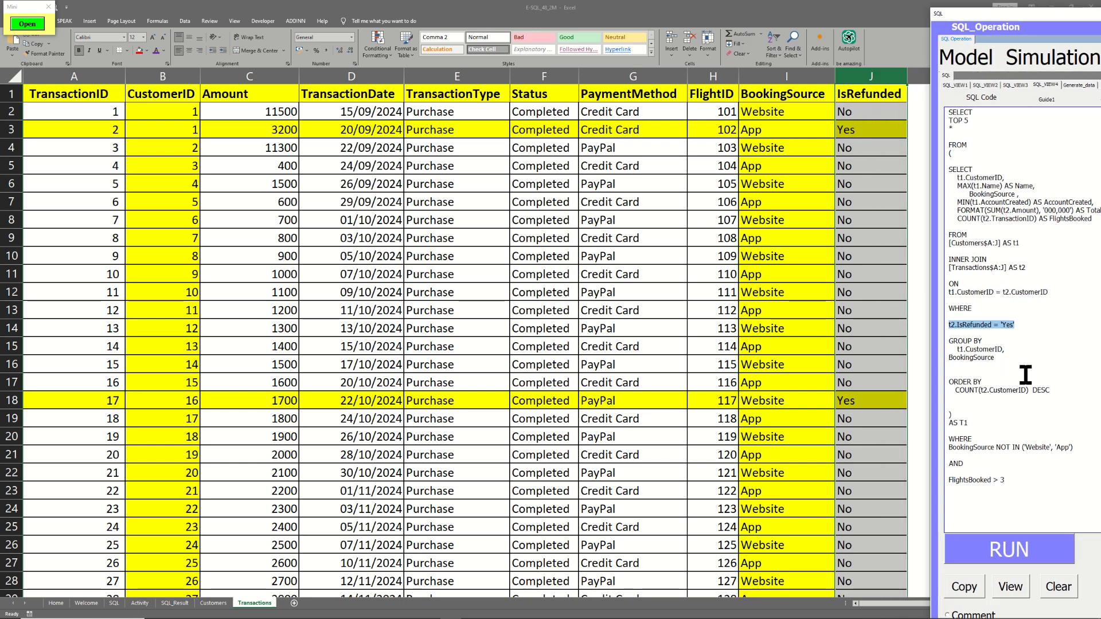
click(1018, 322)
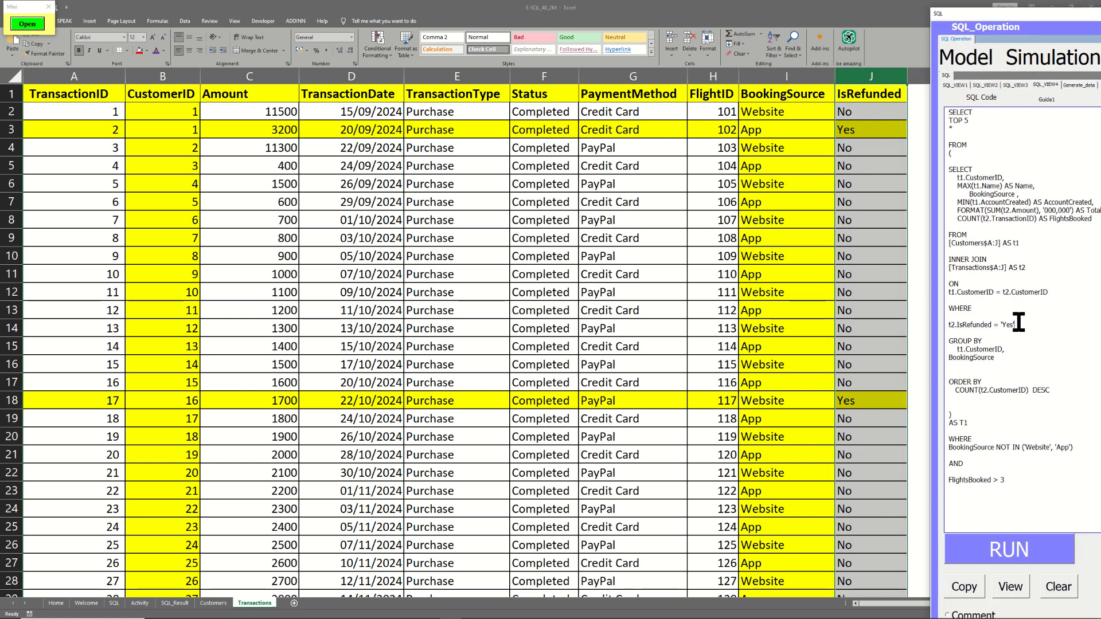
click(850, 347)
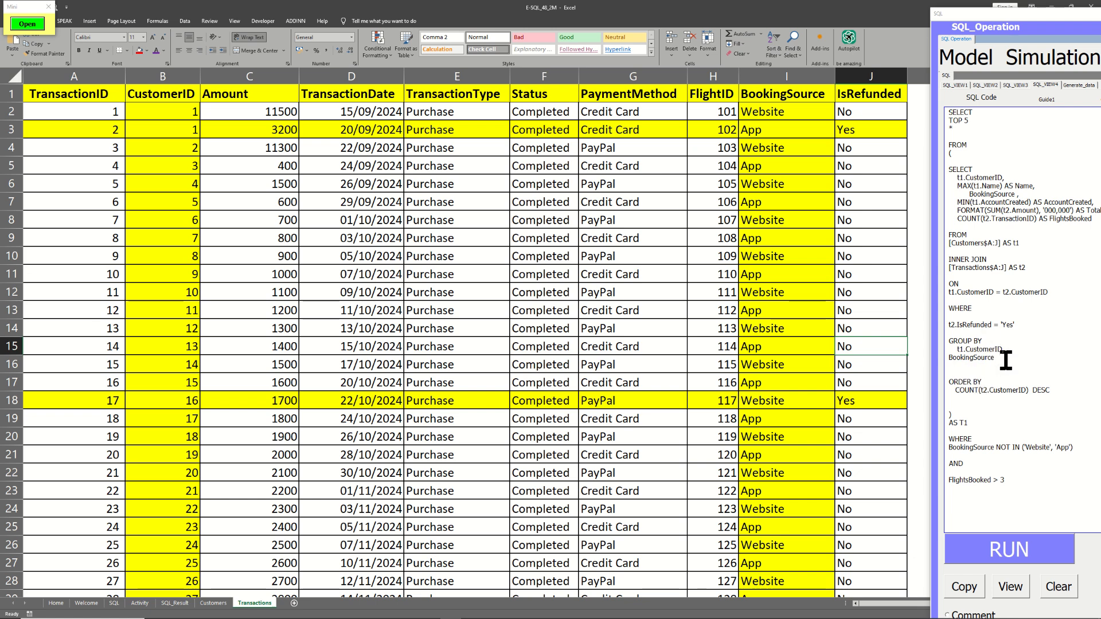
Reread the query's GROUP BY and ORDER BY clauses and the outer BookingSource NOT IN ('Website', 'App') condition
drag(949, 341, 1040, 448)
click(999, 447)
click(1041, 448)
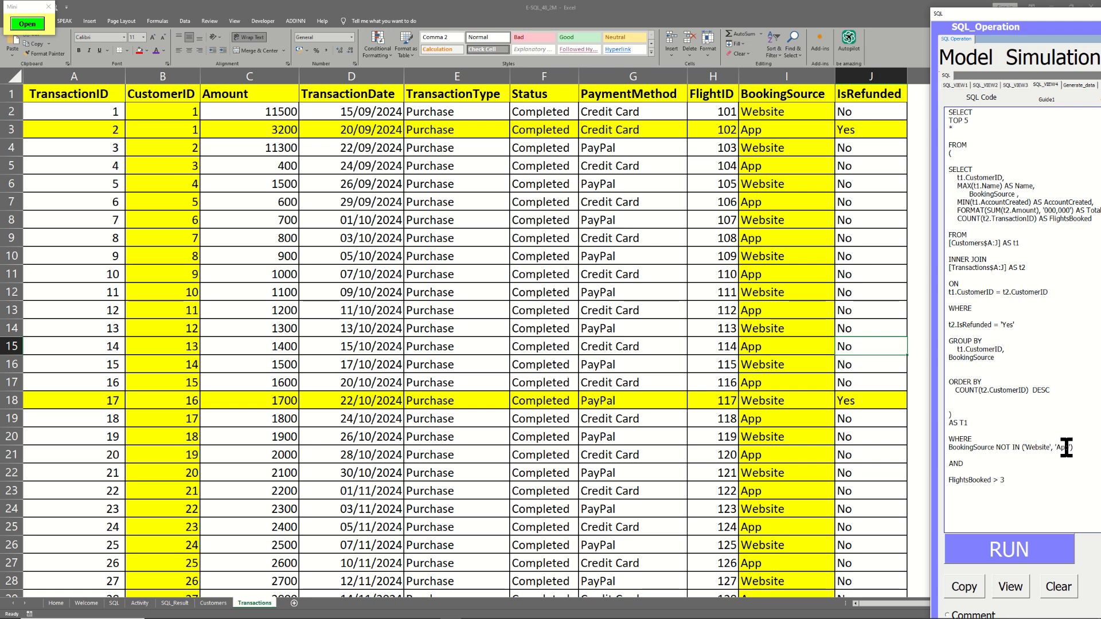
click(1065, 447)
Run the SQL_VIEW4 query and select all returned rows in the SQL Result list, including the header row
drag(1044, 11, 169, 23)
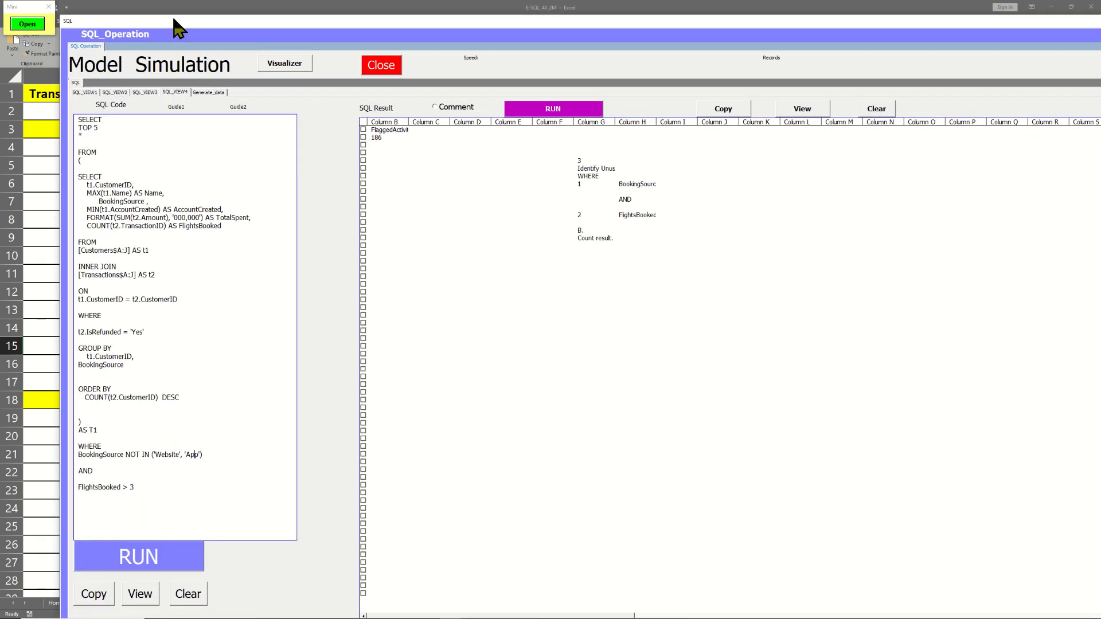
click(155, 564)
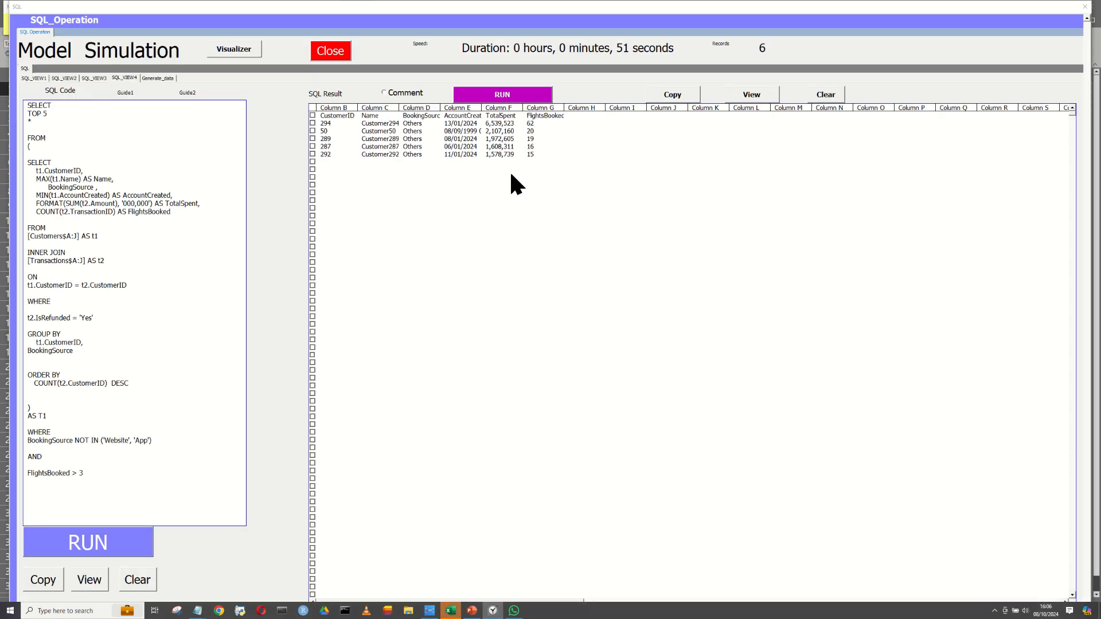
drag(333, 115, 541, 157)
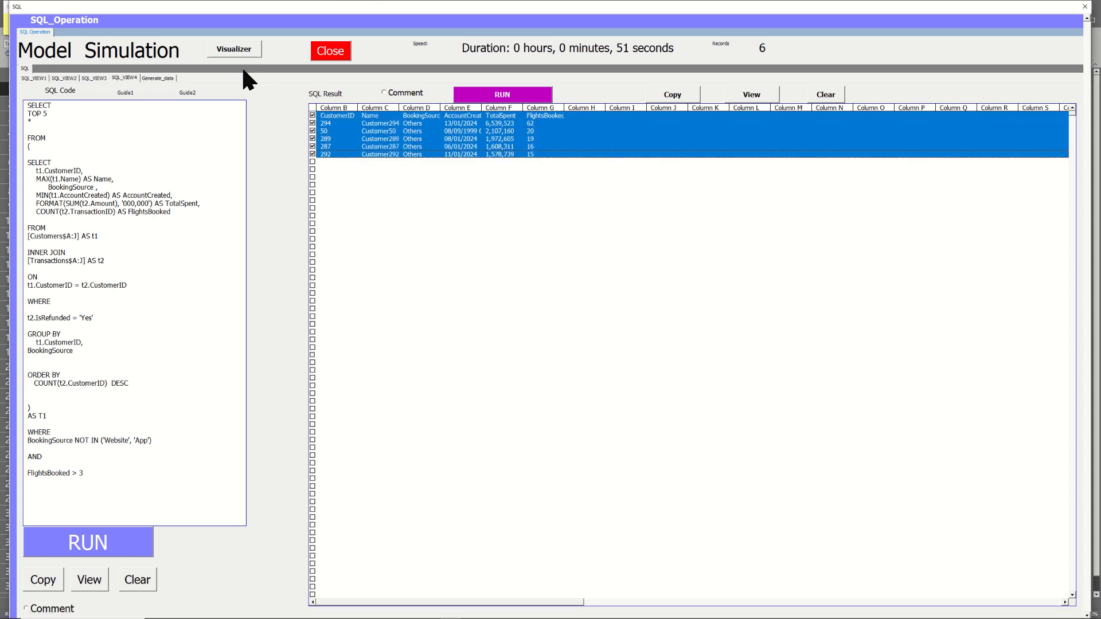
Create a Bubble 3D Effect chart of the query result in the Visualizer and place its window below the result rows
click(235, 49)
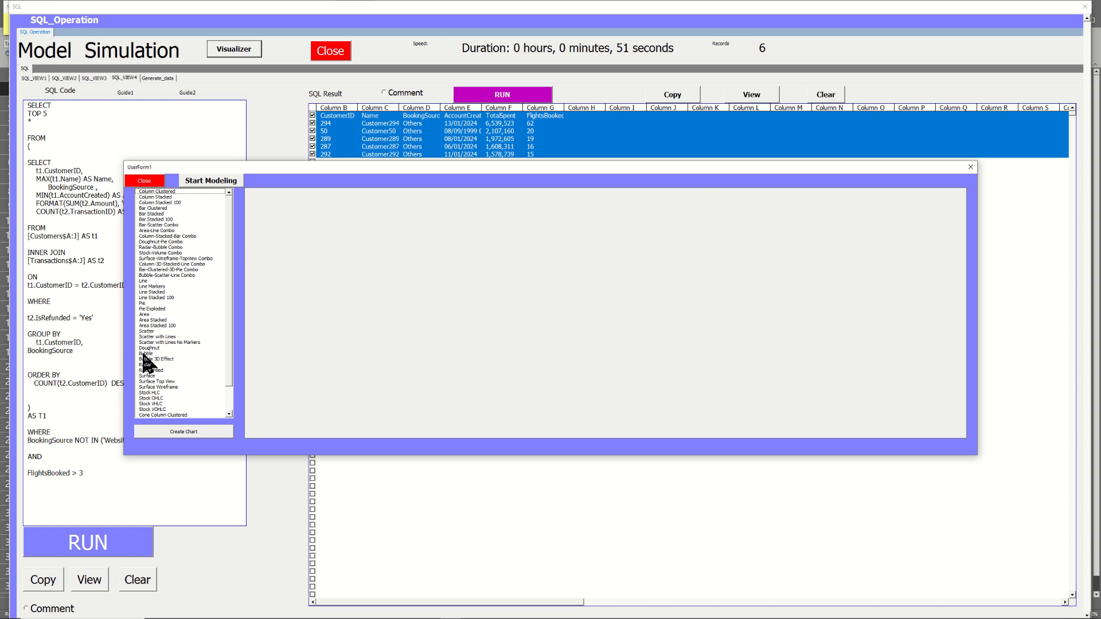
click(156, 359)
click(186, 432)
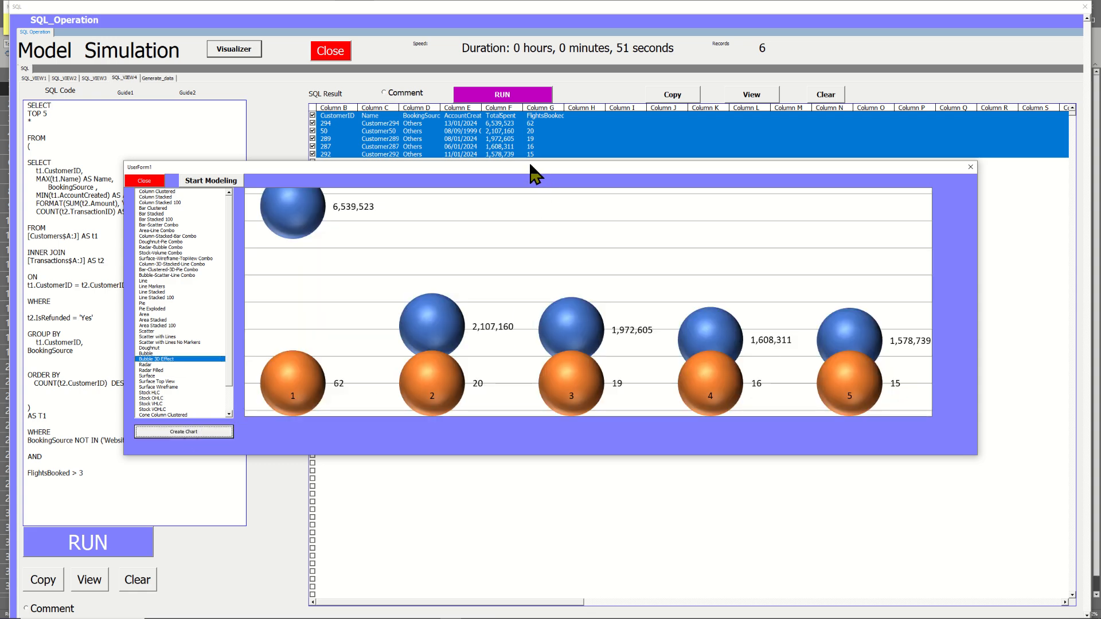
drag(528, 167, 605, 240)
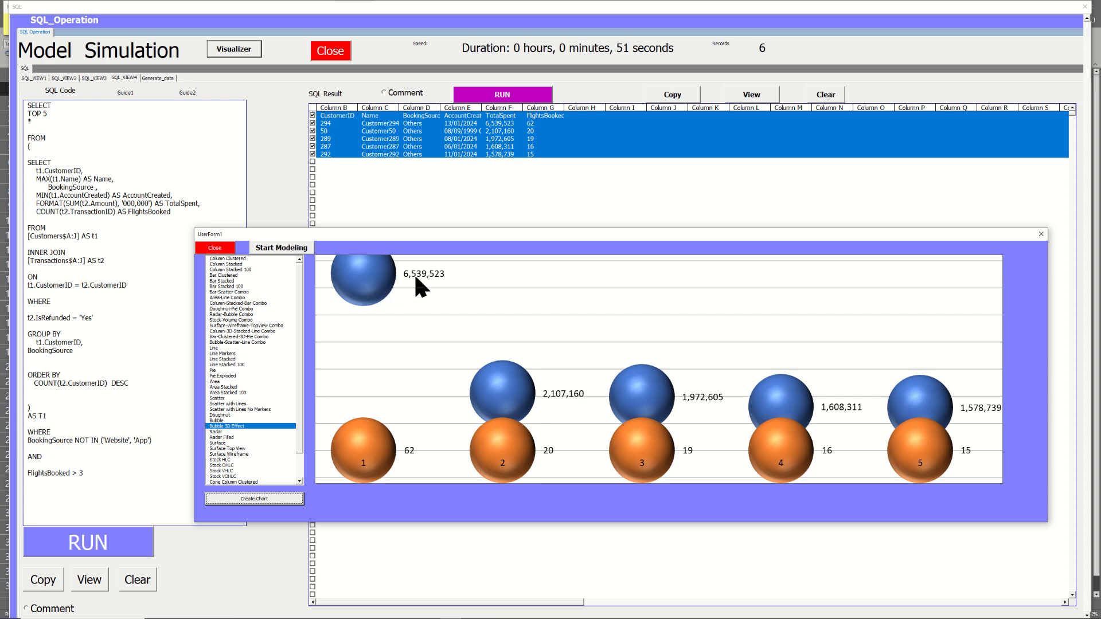
drag(514, 236, 551, 248)
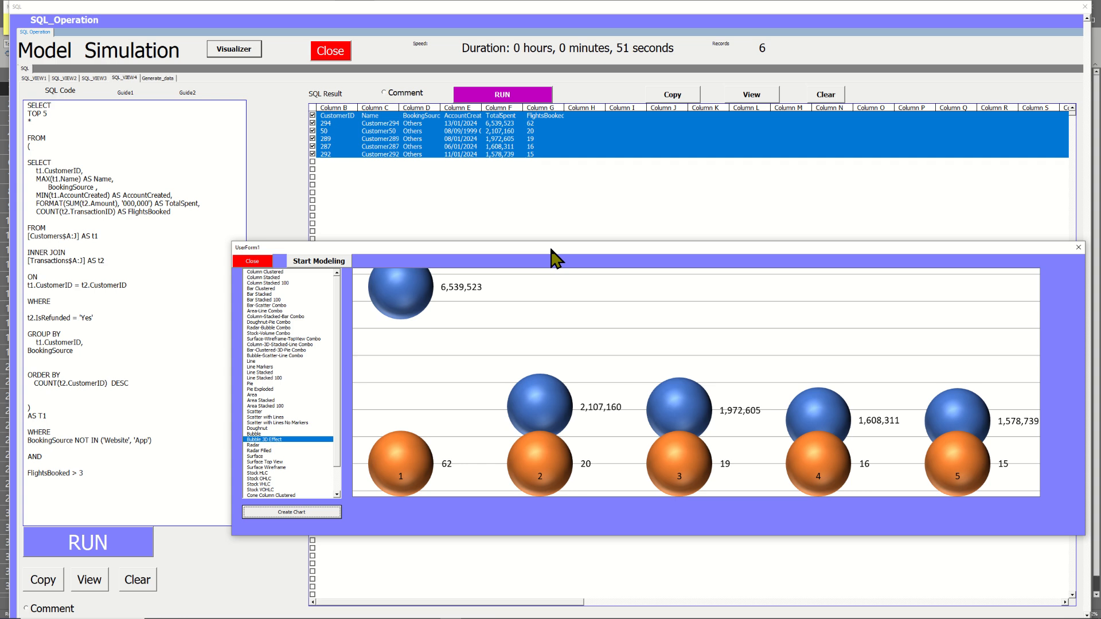
drag(709, 246, 716, 239)
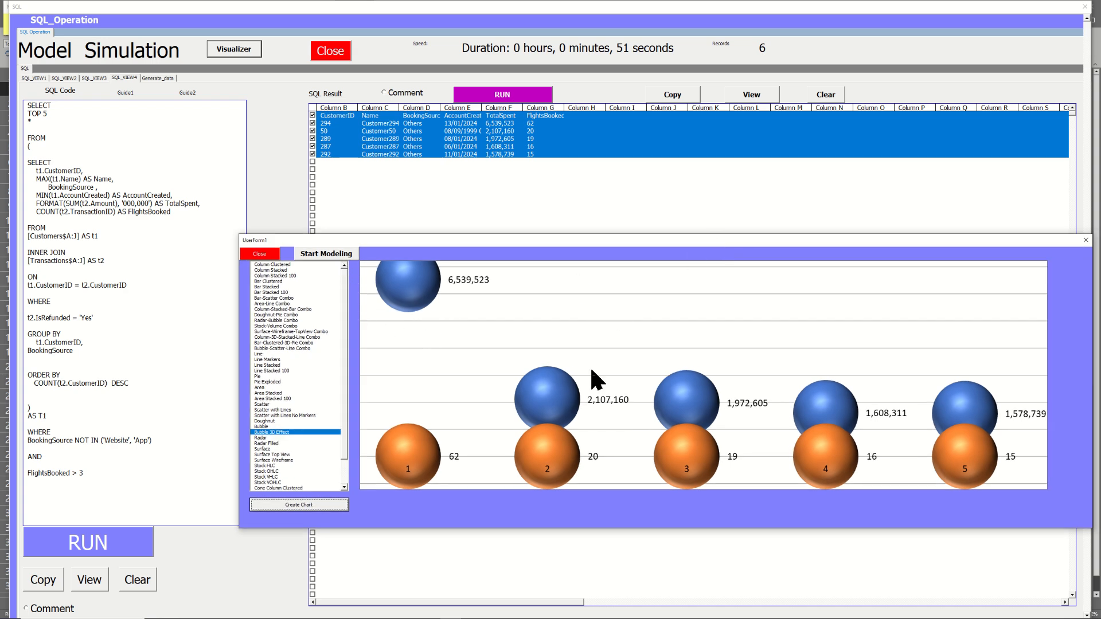
Try the query result as Bar Clustered, Scatter with Lines and Surface Top View charts
click(269, 281)
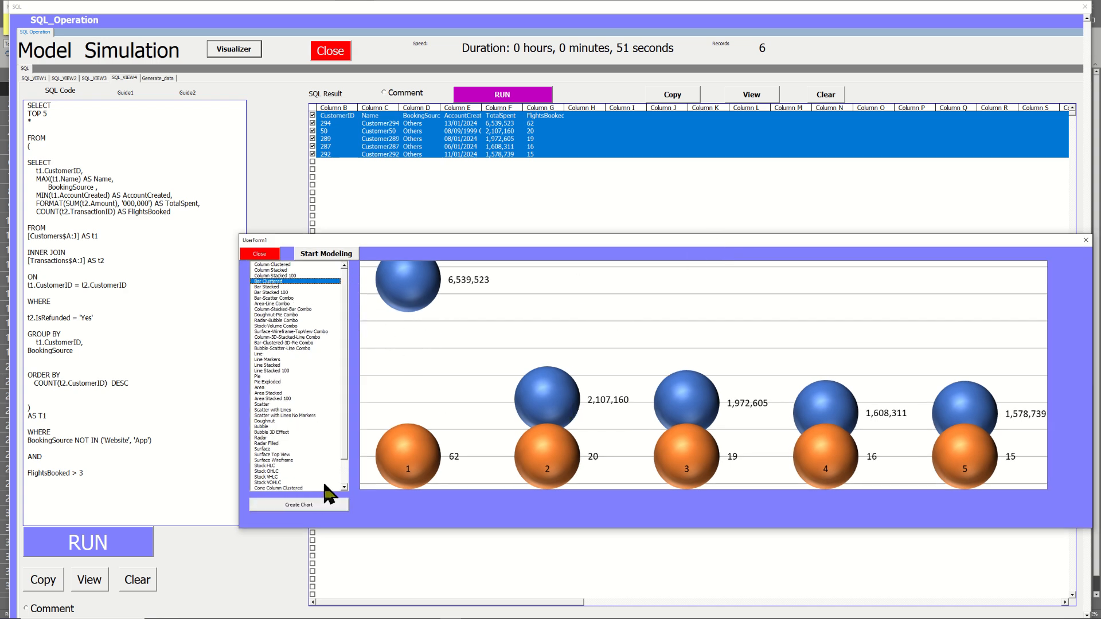
click(317, 504)
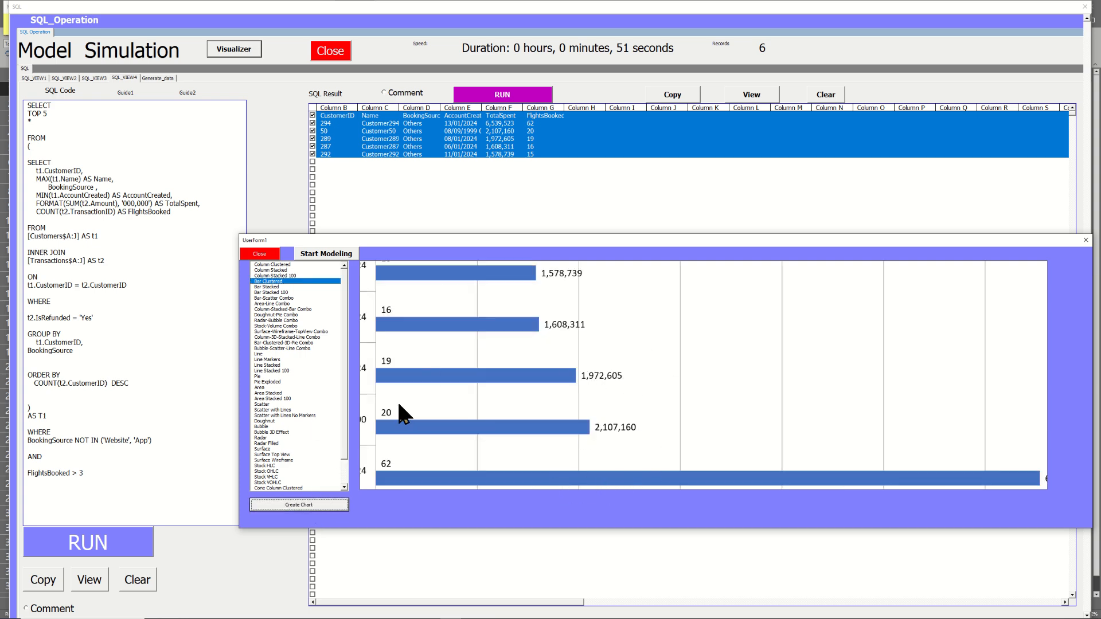
click(280, 410)
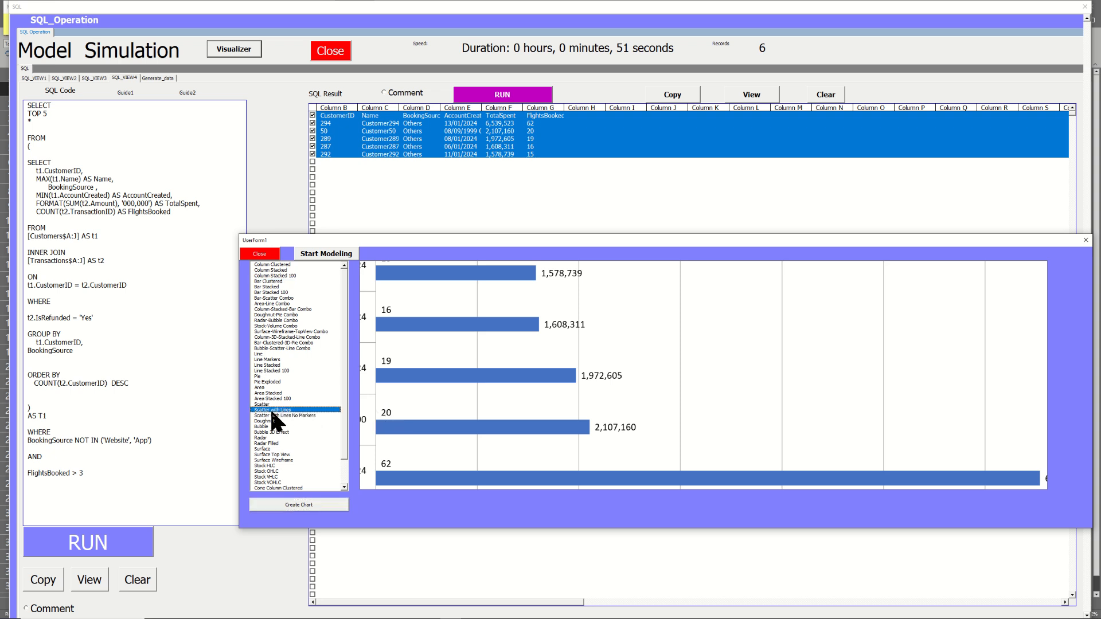
click(299, 506)
click(277, 455)
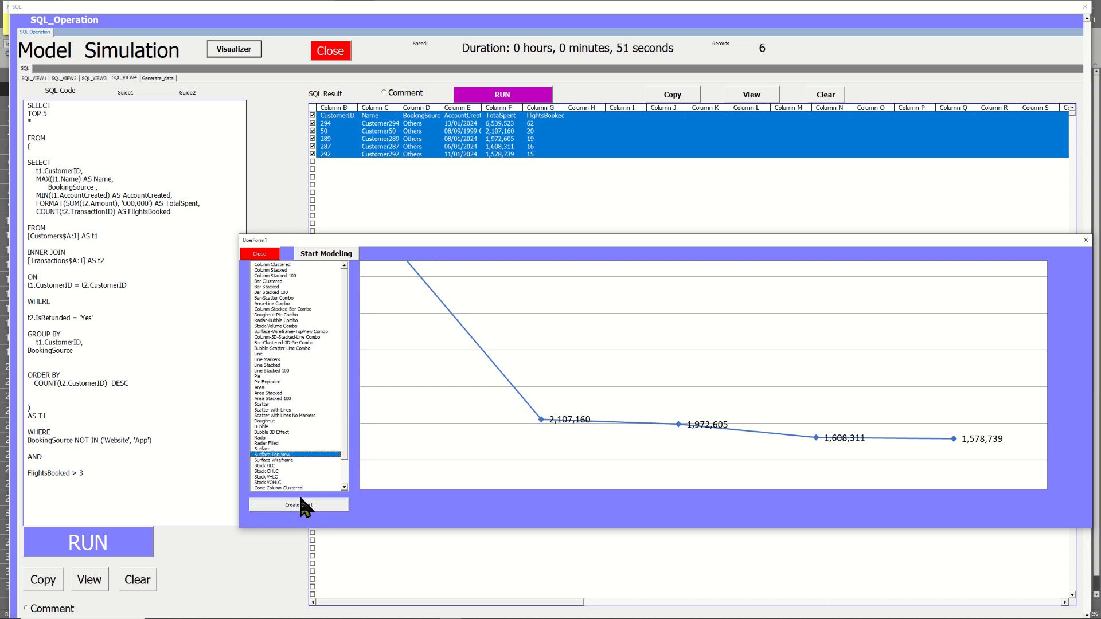
click(299, 506)
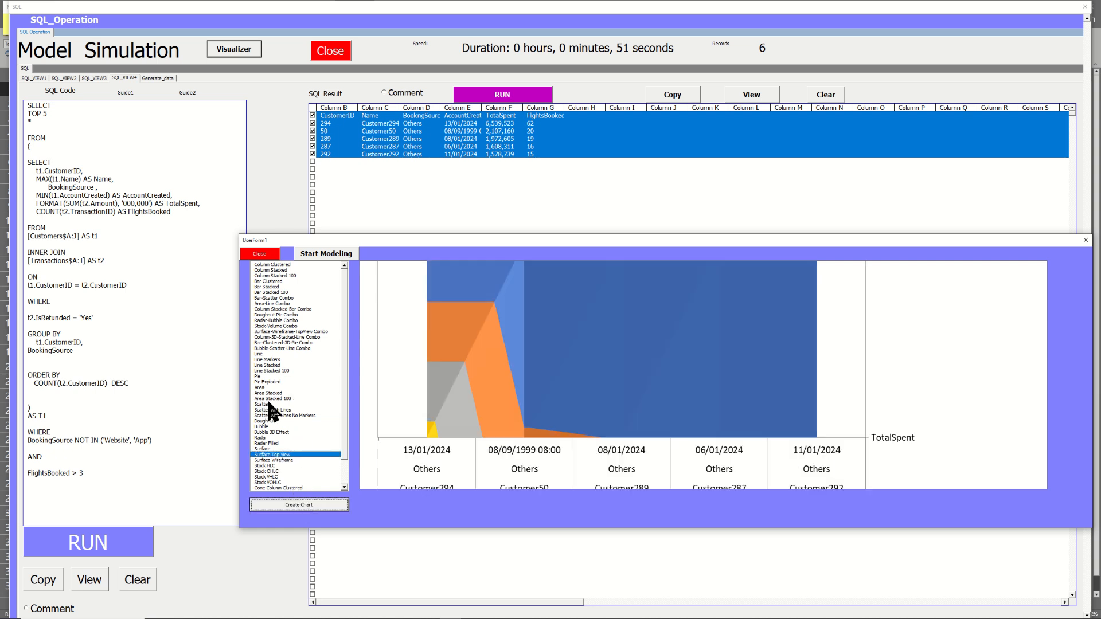
Try the query result as Bar Stacked 100 and Bar Stacked charts
click(269, 404)
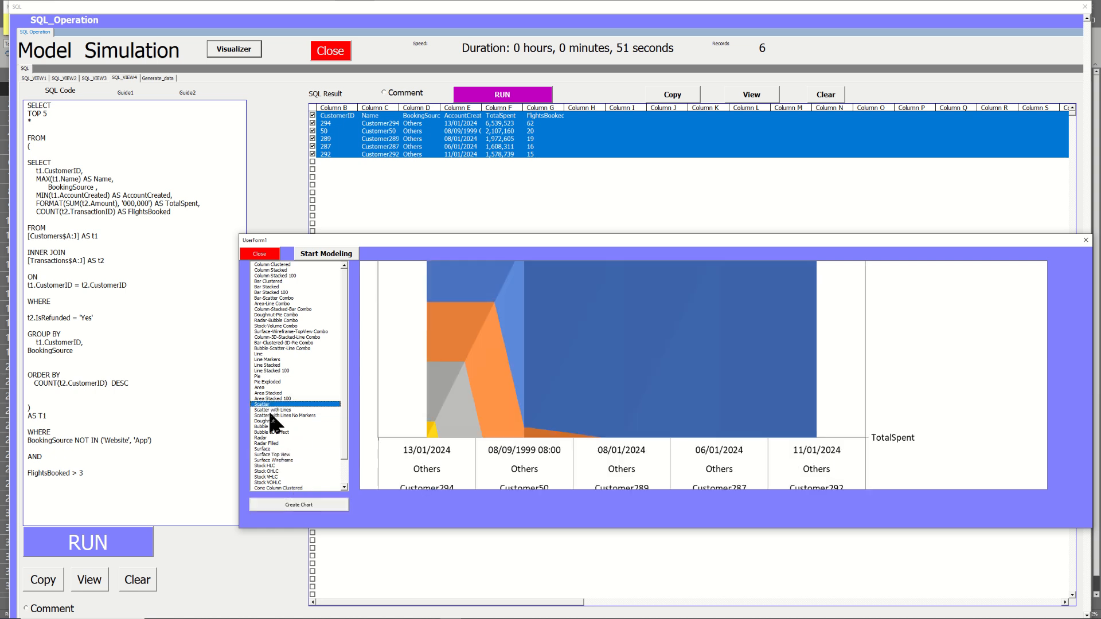
click(272, 293)
click(310, 507)
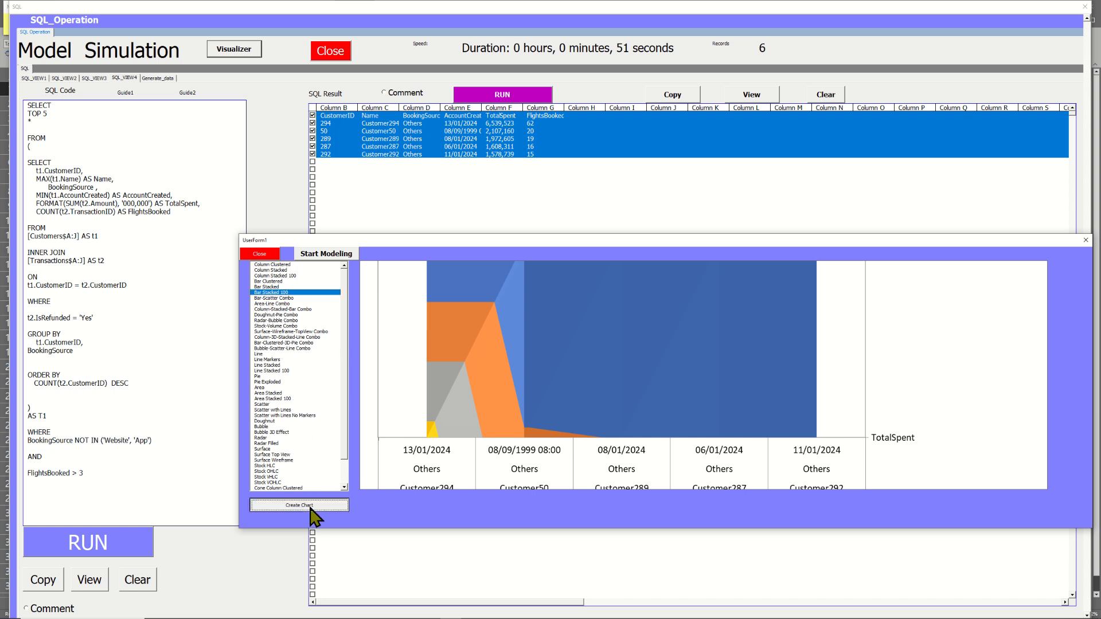
click(275, 287)
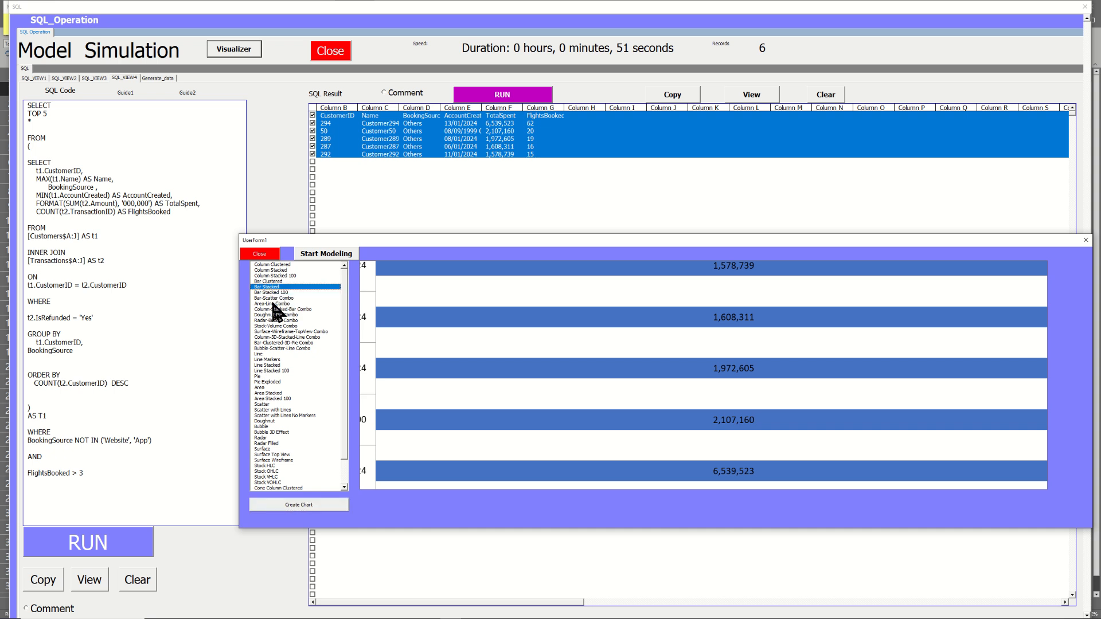
click(304, 506)
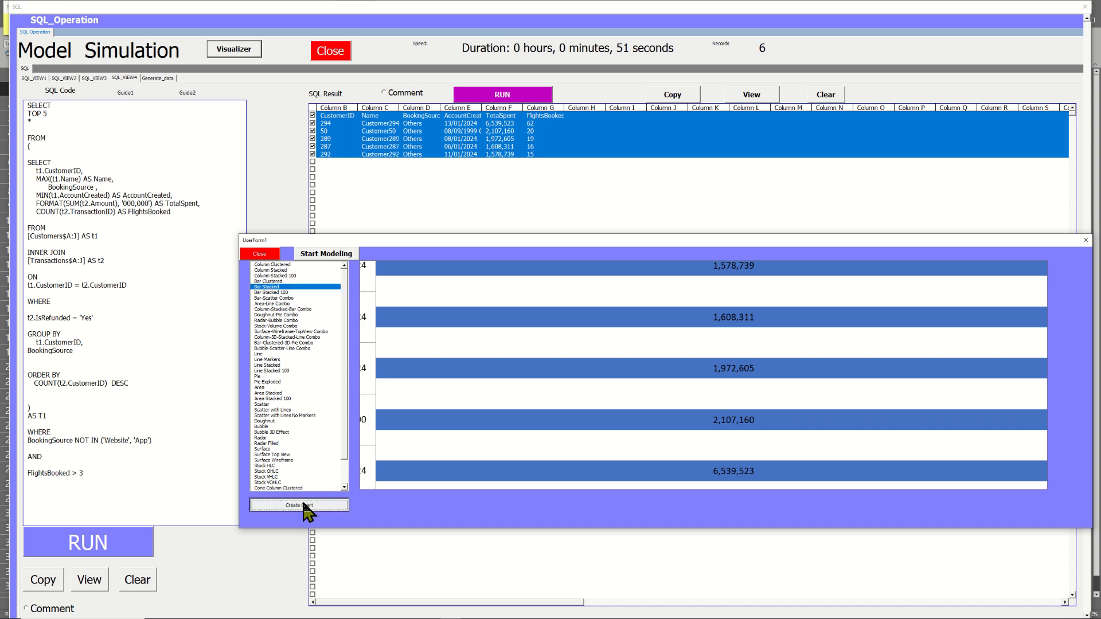
Switch the chart back to Bubble 3D Effect and close the SQL_Operation form to return to the SQL_Result sheet
click(281, 332)
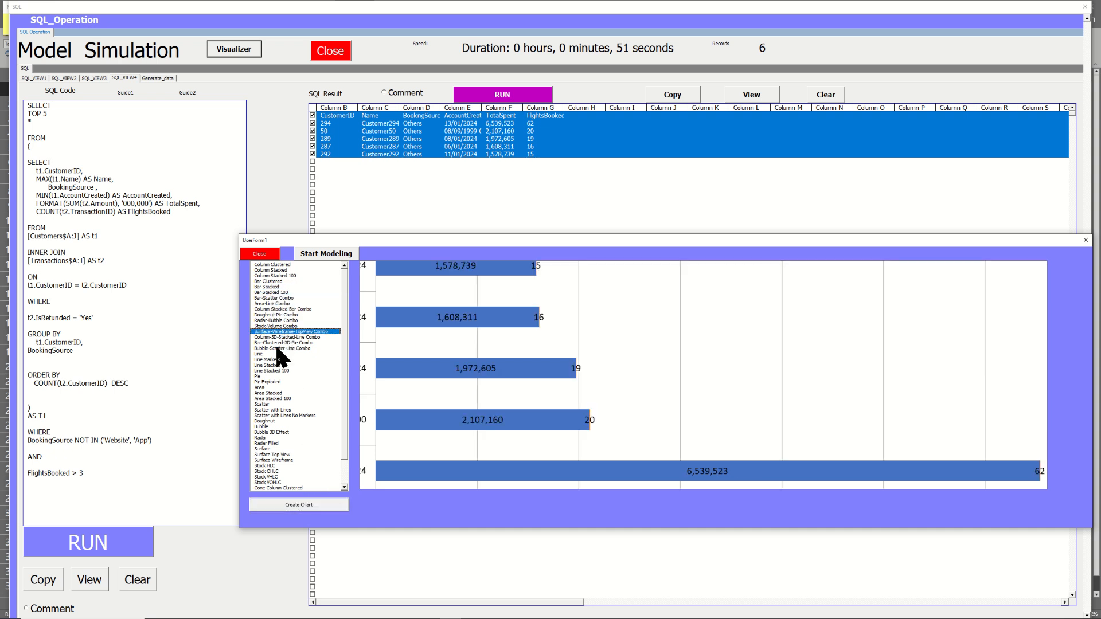
click(283, 431)
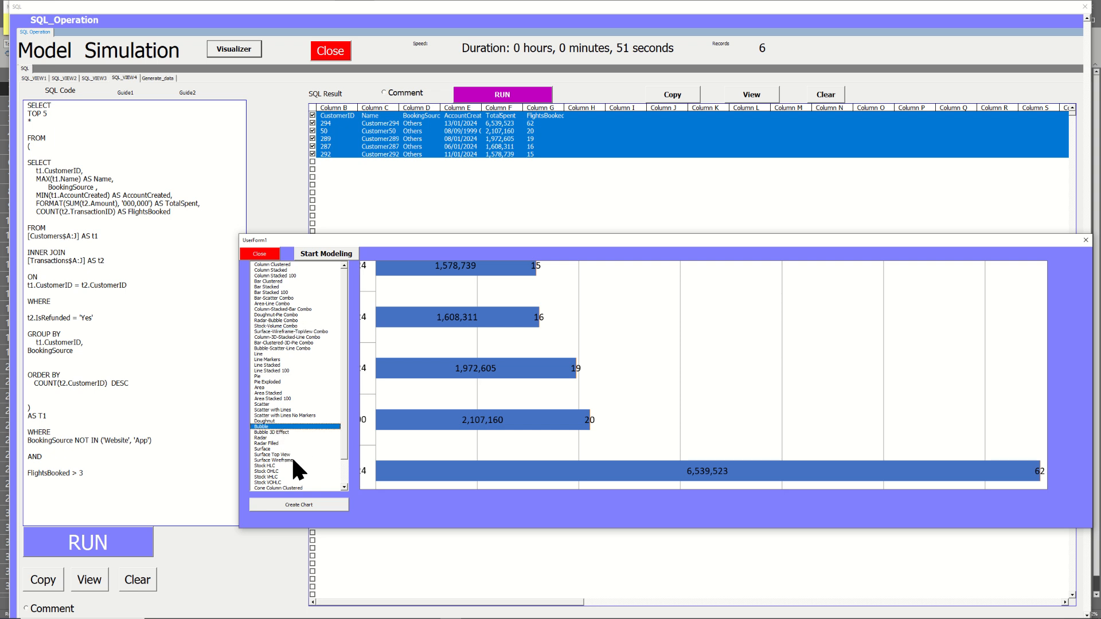
click(298, 505)
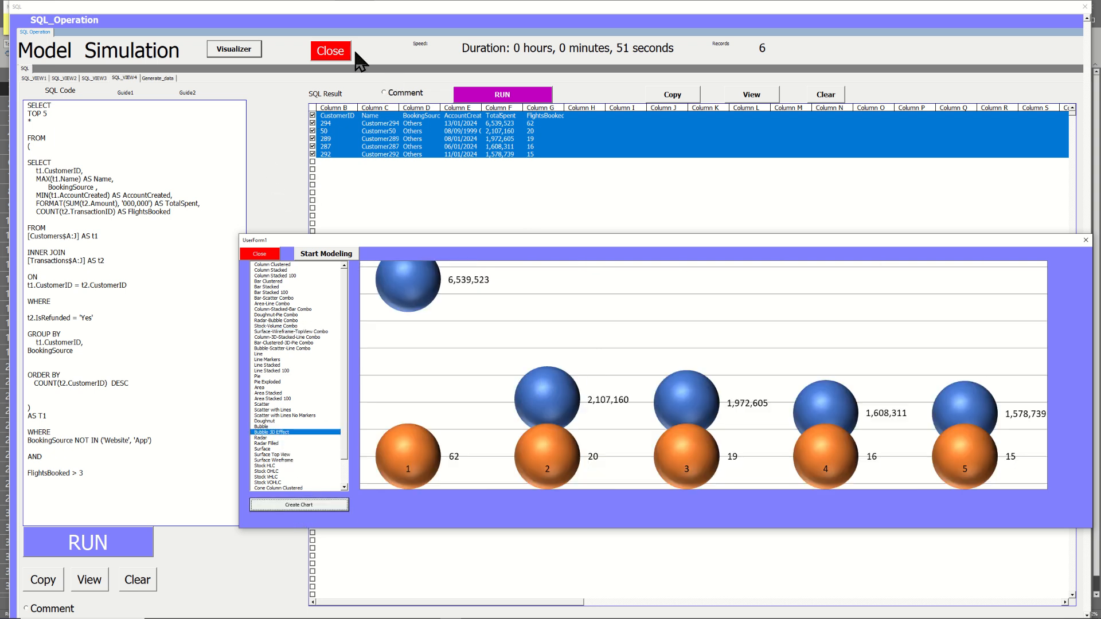
click(331, 50)
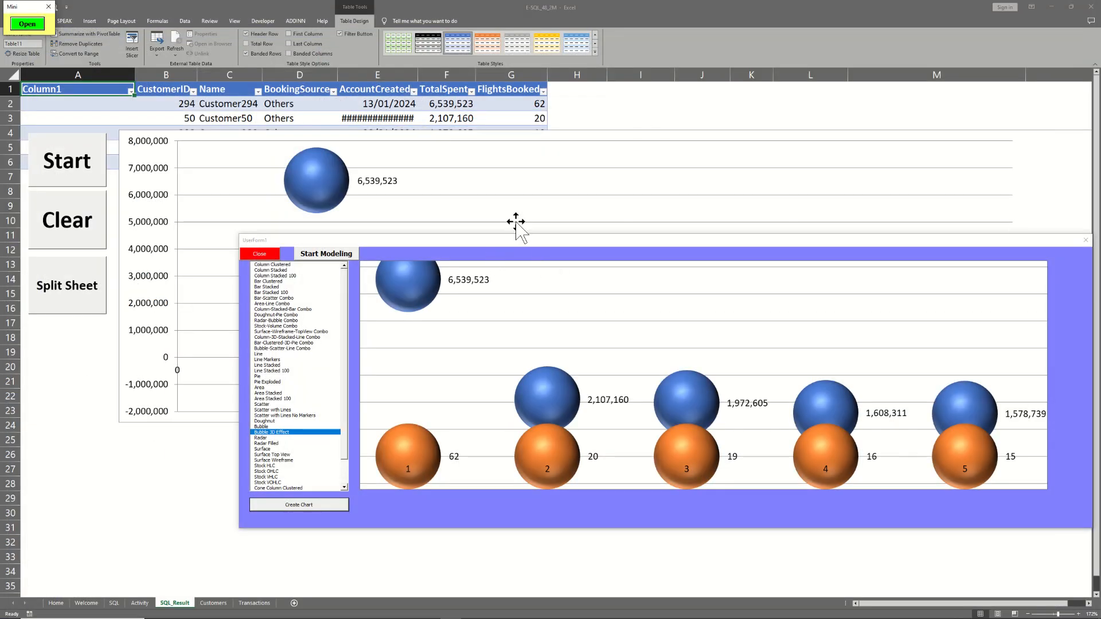
Delete the chart embedded on the SQL_Result sheet, autofit the AccountCreated column, and reposition the floating chart window below the rows
click(718, 132)
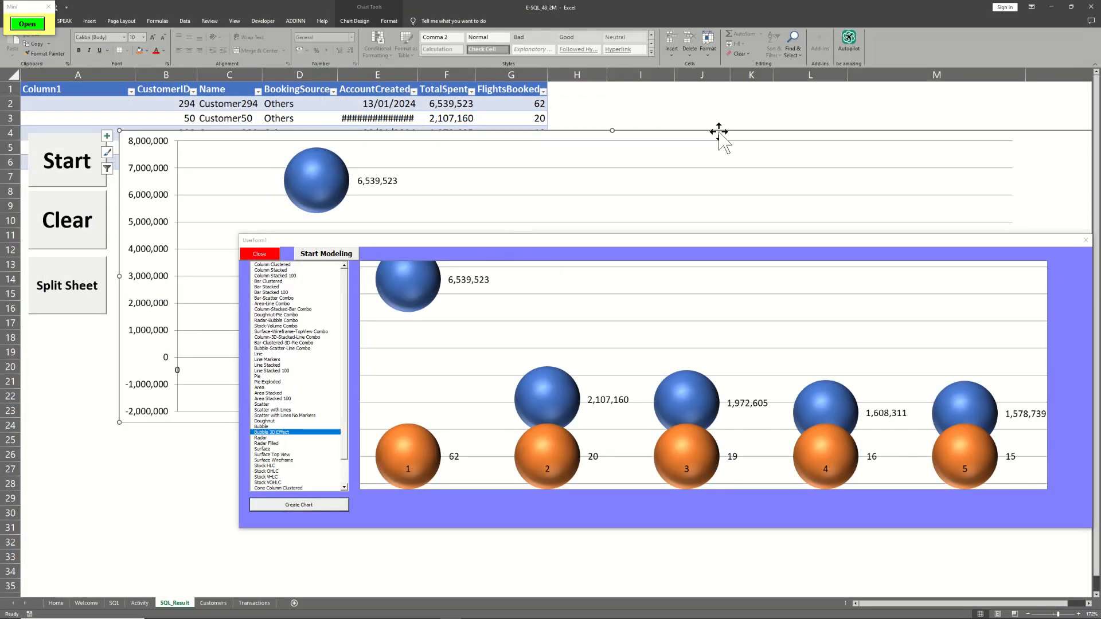
key(Delete)
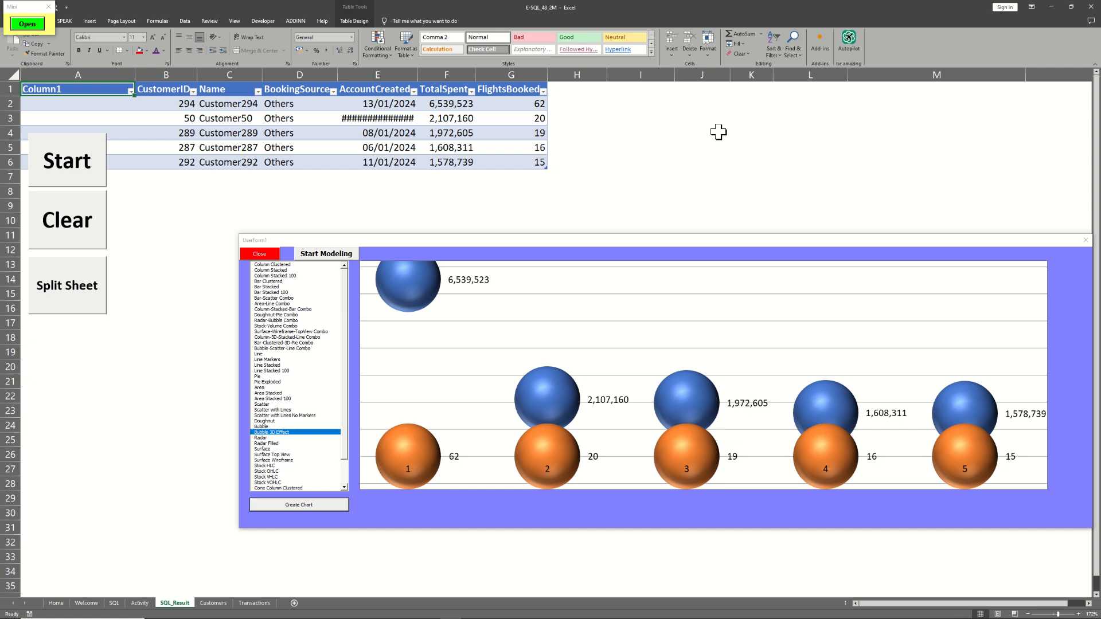
double_click(417, 74)
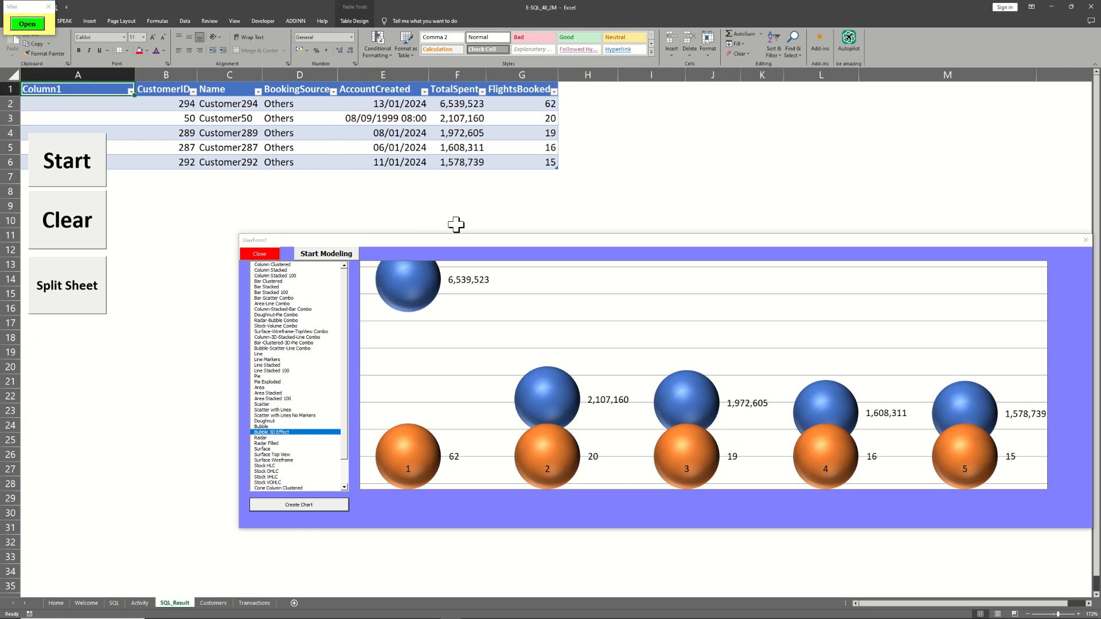
drag(457, 243, 350, 253)
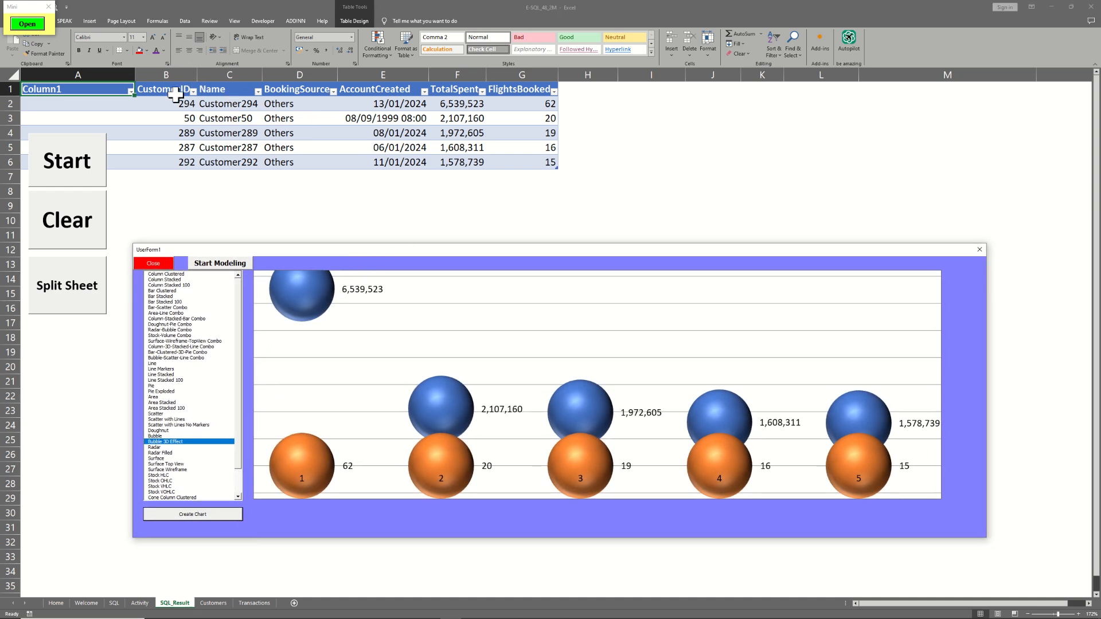
Fill the BookingSource cells D2:D6 of the query result with yellow
drag(172, 75, 290, 86)
click(299, 100)
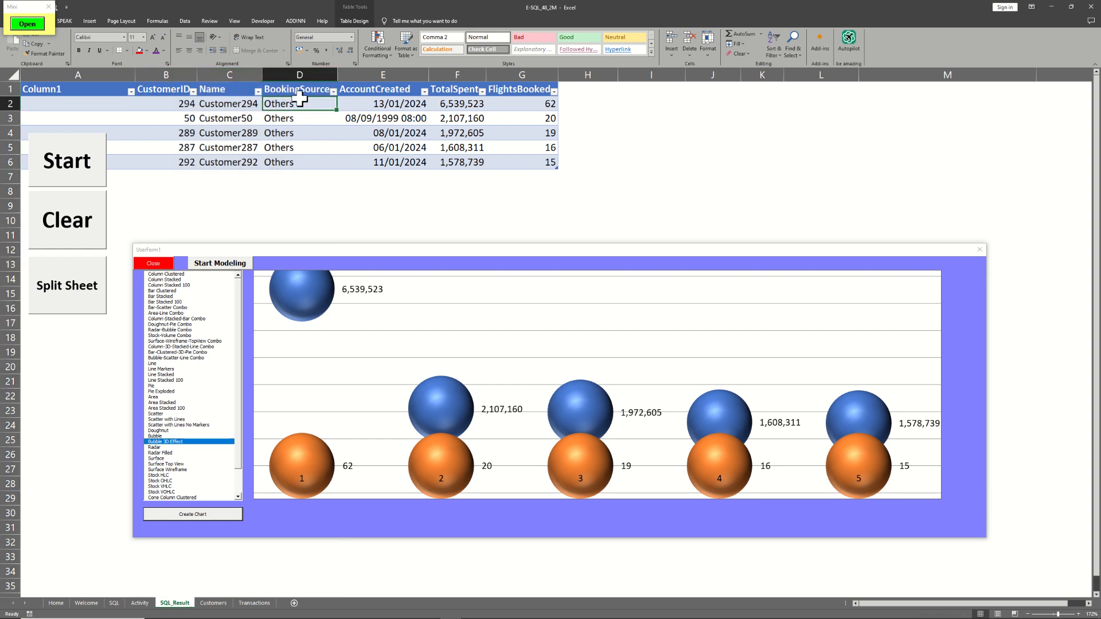
click(298, 75)
drag(291, 102, 274, 163)
click(147, 51)
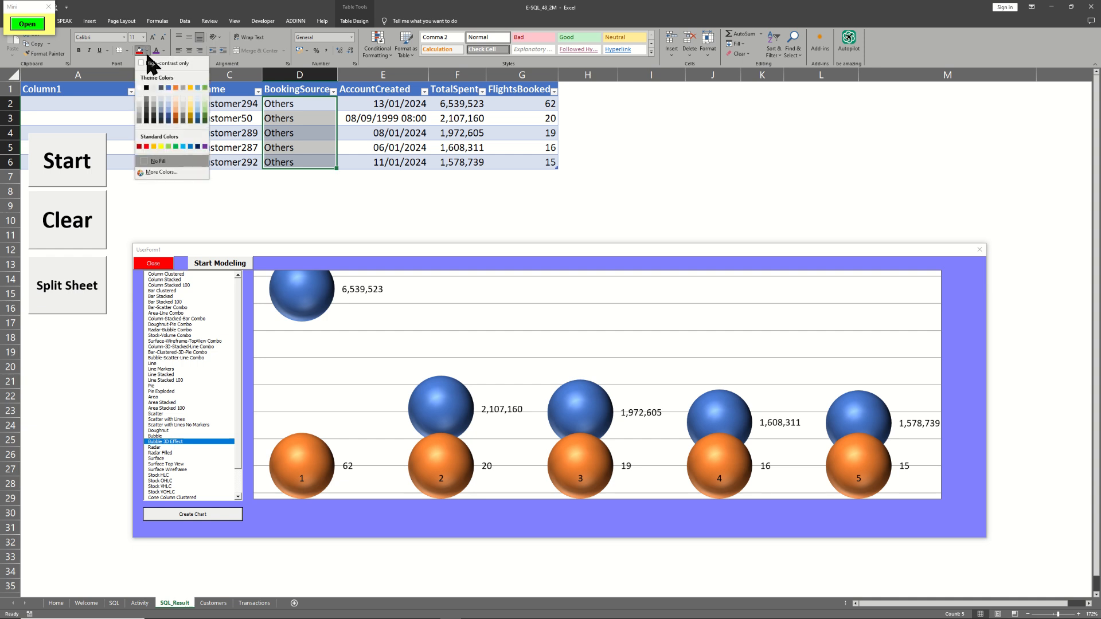
click(162, 147)
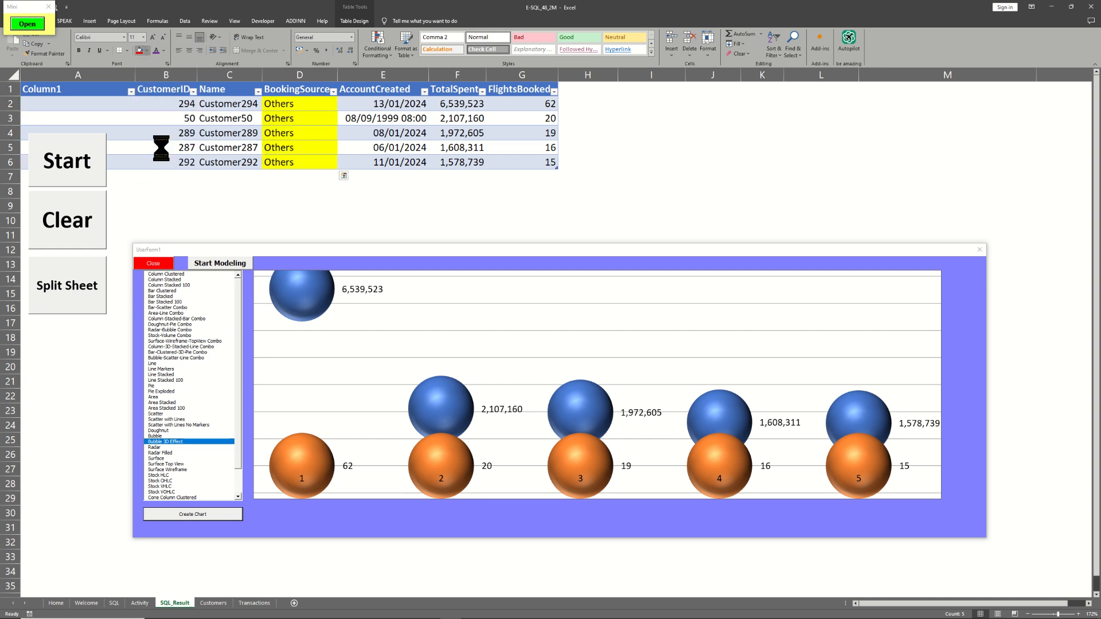
Examine the BookingSource, AccountCreated, TotalSpent and FlightsBooked values of the five result rows
click(290, 120)
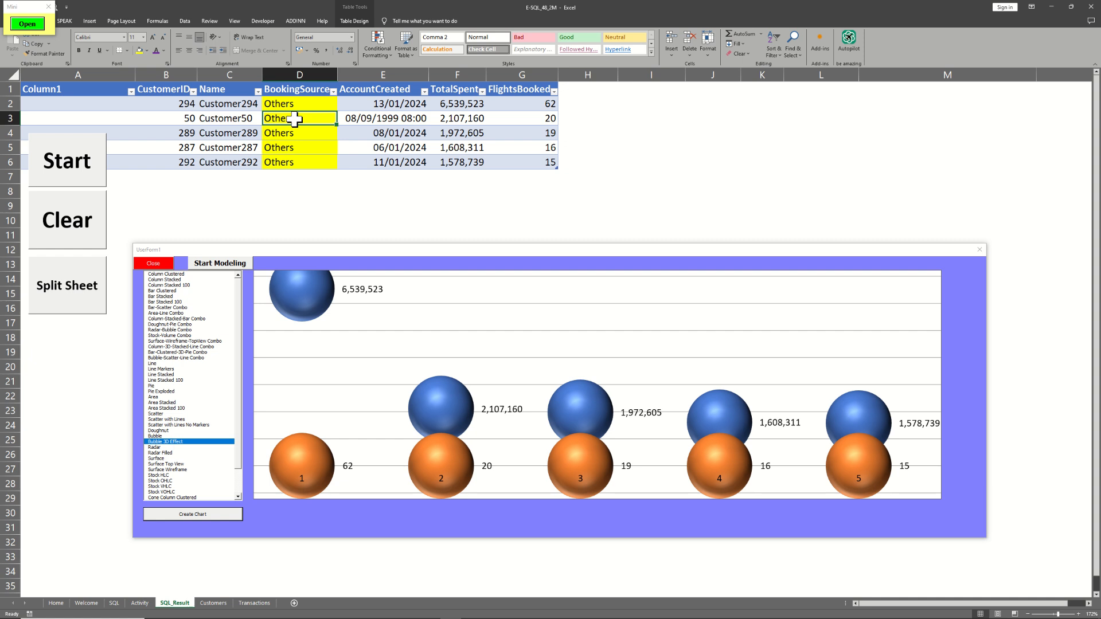
click(389, 74)
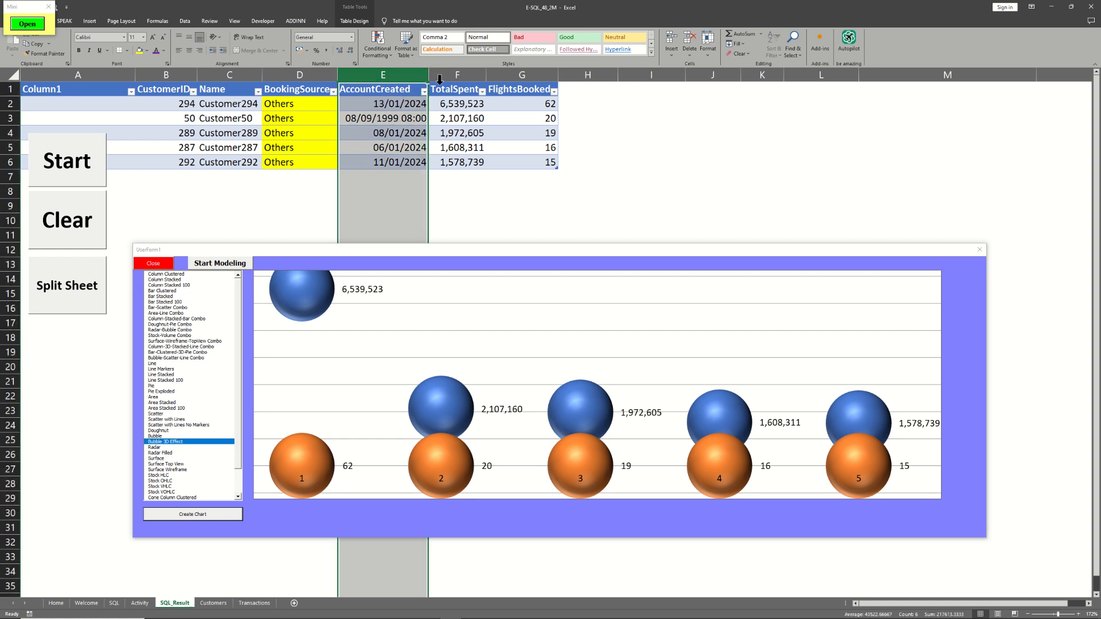
click(459, 73)
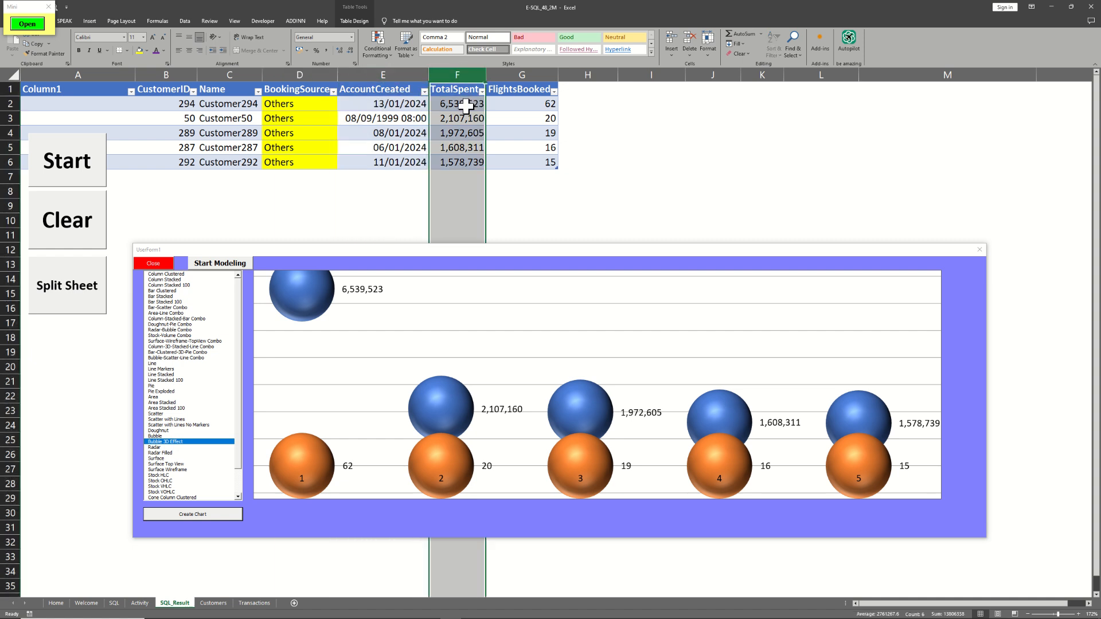
click(529, 72)
drag(528, 103, 531, 167)
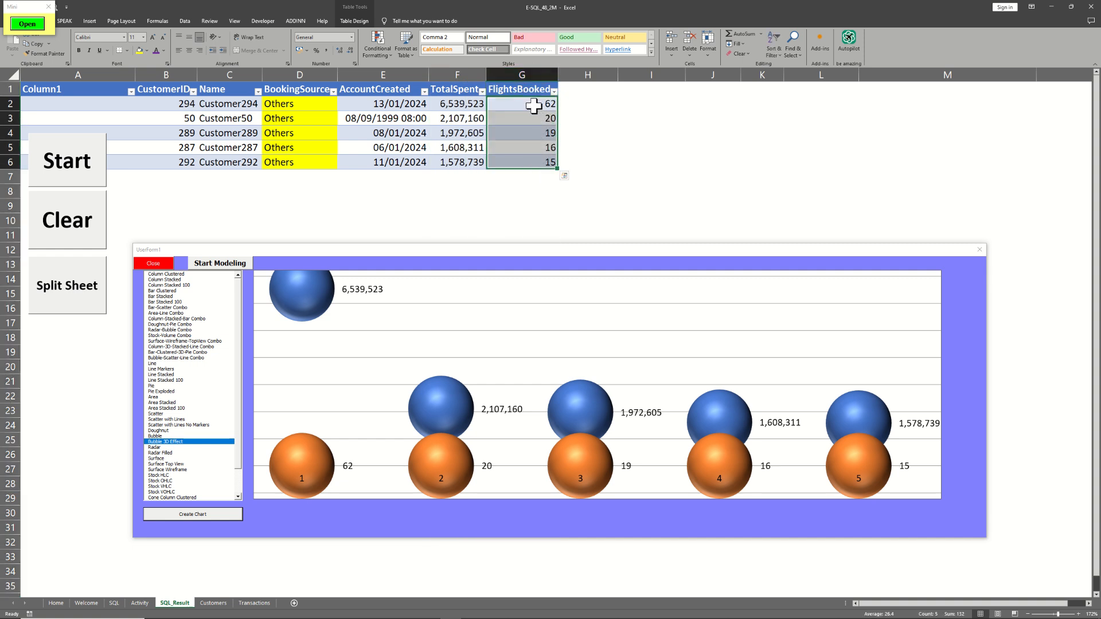
drag(533, 105, 536, 162)
Fill the first customer's result row B2:G2 with yellow and bring the chart window closer beneath the table
drag(536, 104, 190, 101)
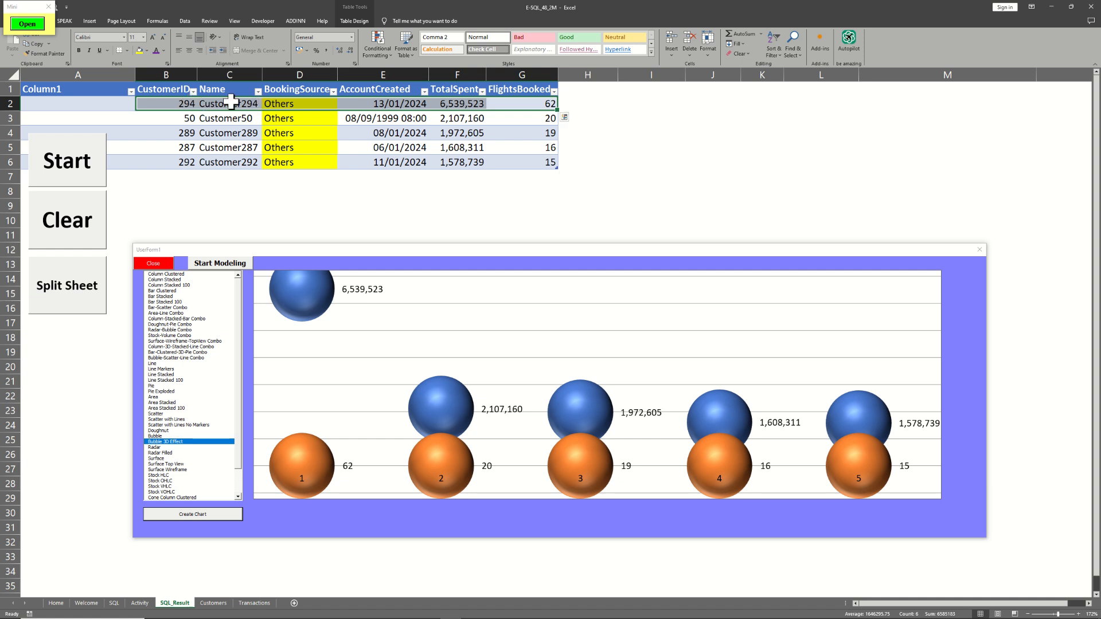
click(140, 50)
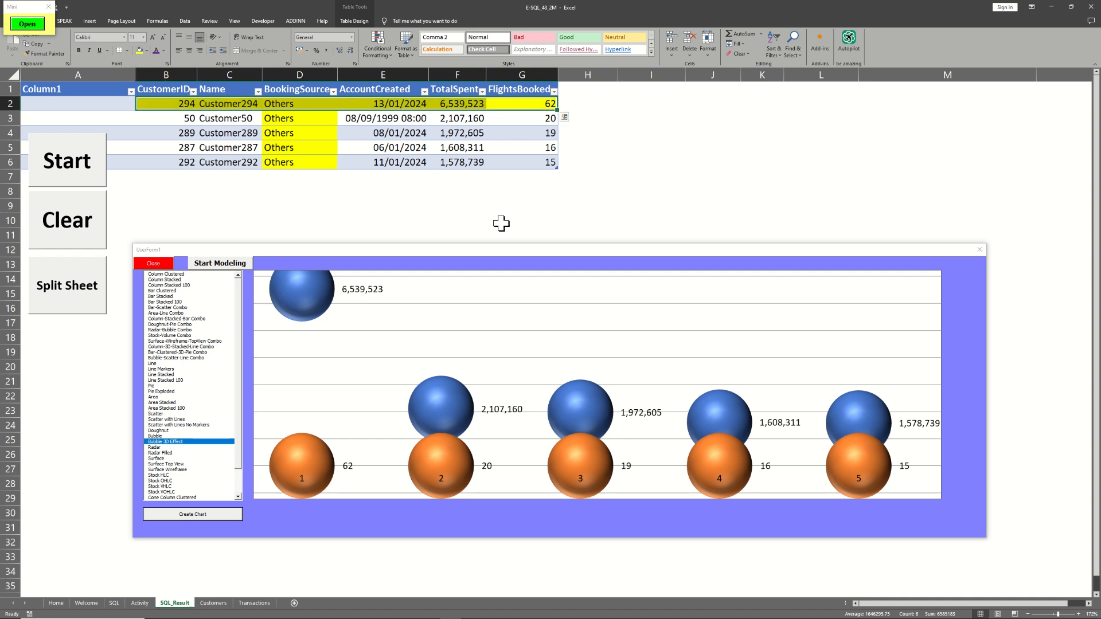
drag(478, 253, 476, 201)
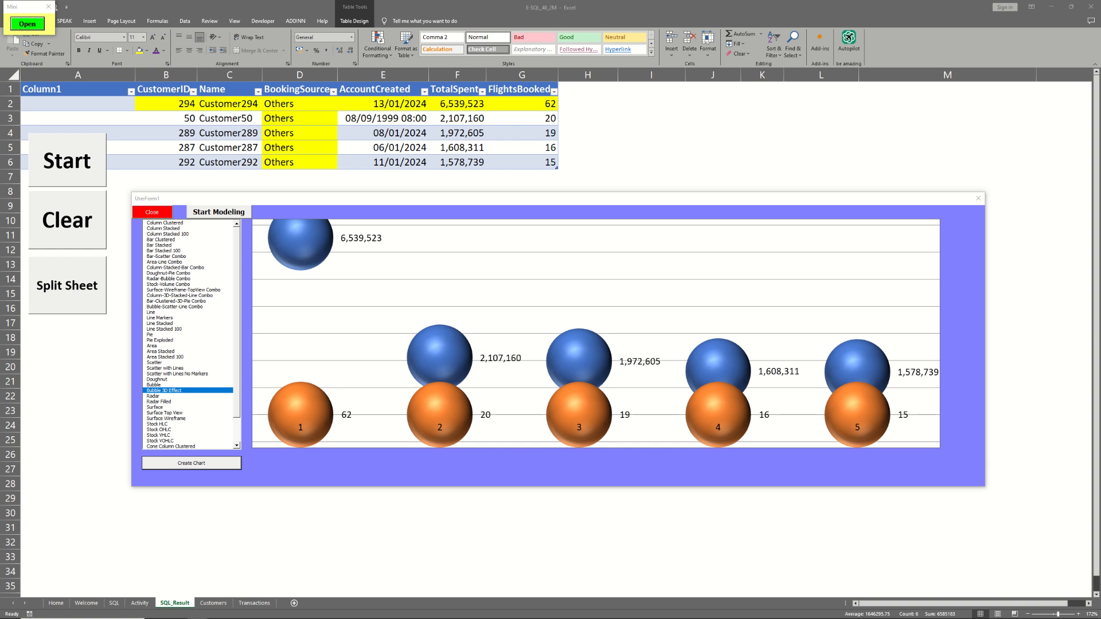
Reopen the SQL_Operation form in Large Report View and log the query result to the activity history with the Light Green comment colour
click(79, 163)
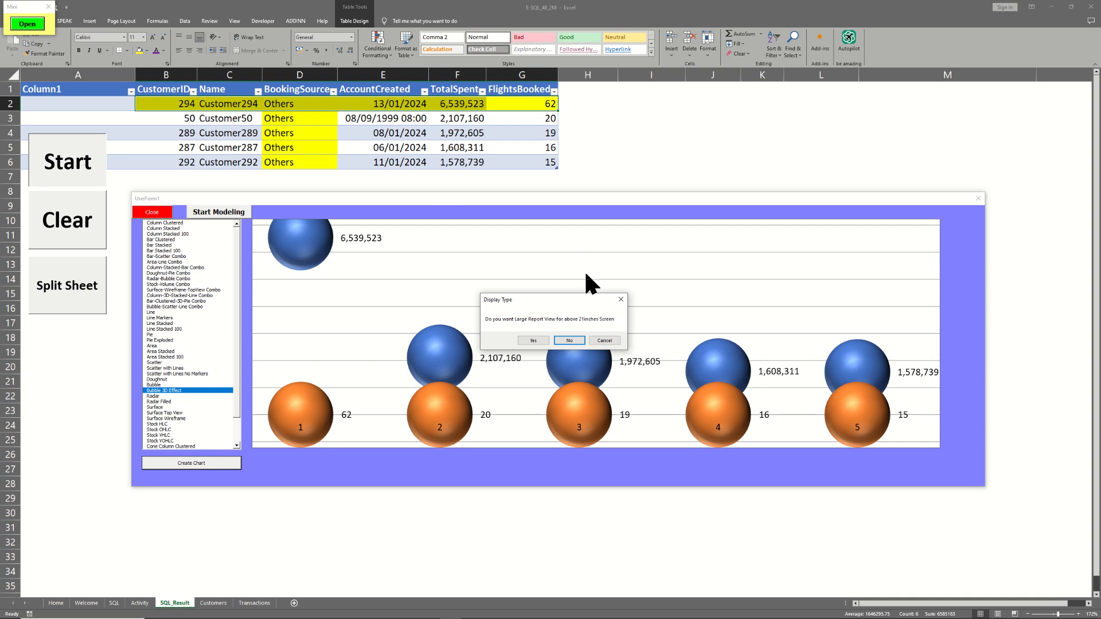
click(534, 341)
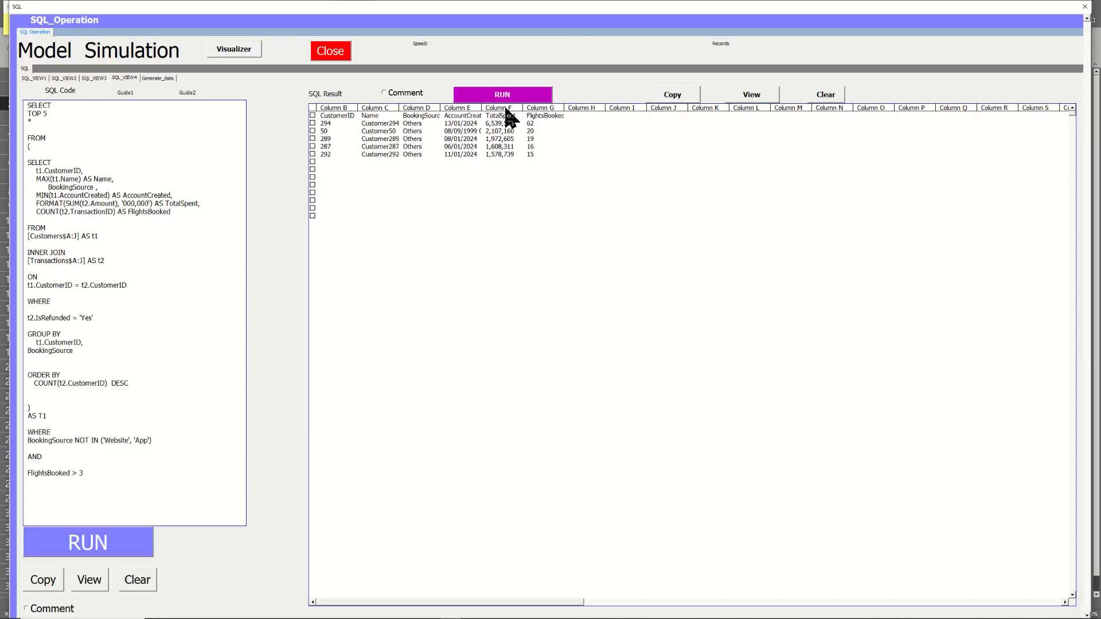
click(405, 94)
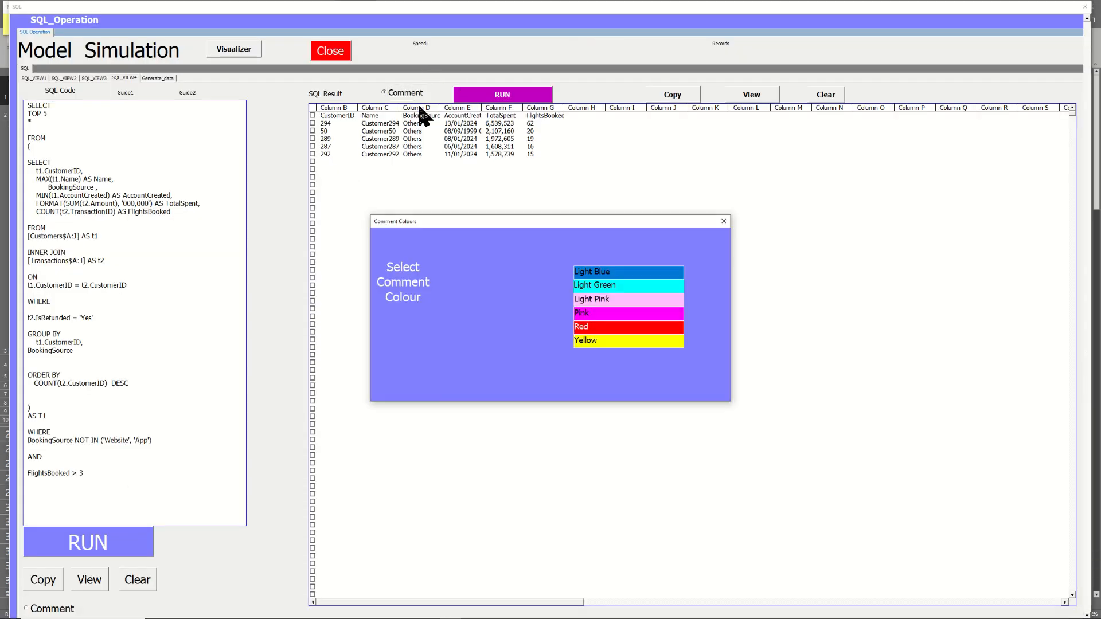
click(612, 286)
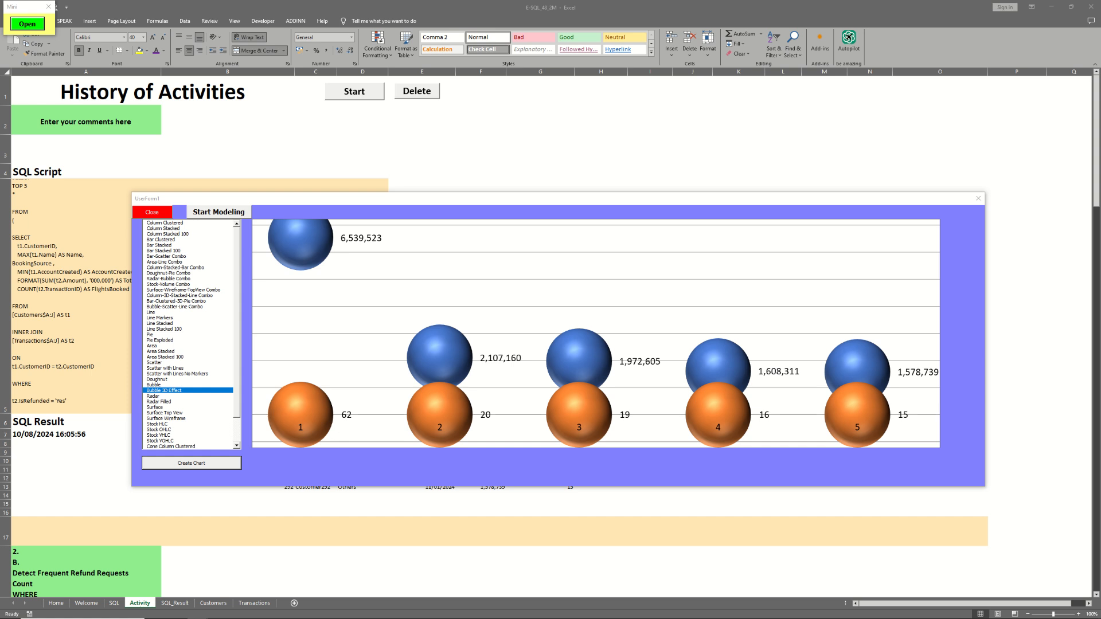
Replace the comment placeholder with "3. B. Identify Unusual Patterns in Booking Source WHERE BookingSource NOT IN ('Website', 'App') AND FlightsBooked > 3"
click(119, 123)
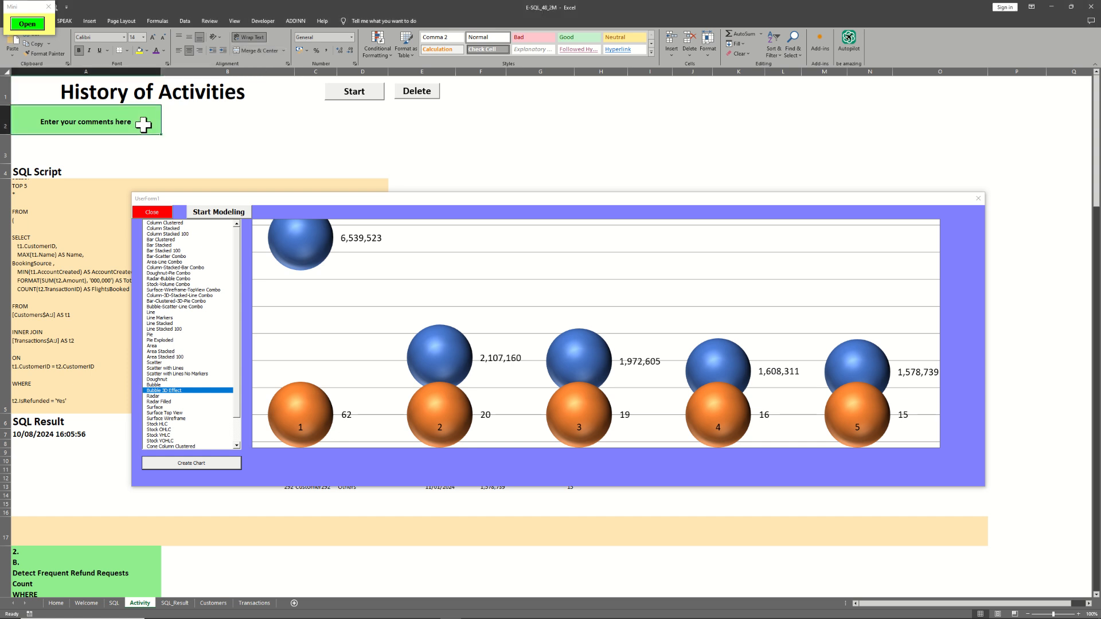
double_click(148, 124)
drag(148, 124, 7, 125)
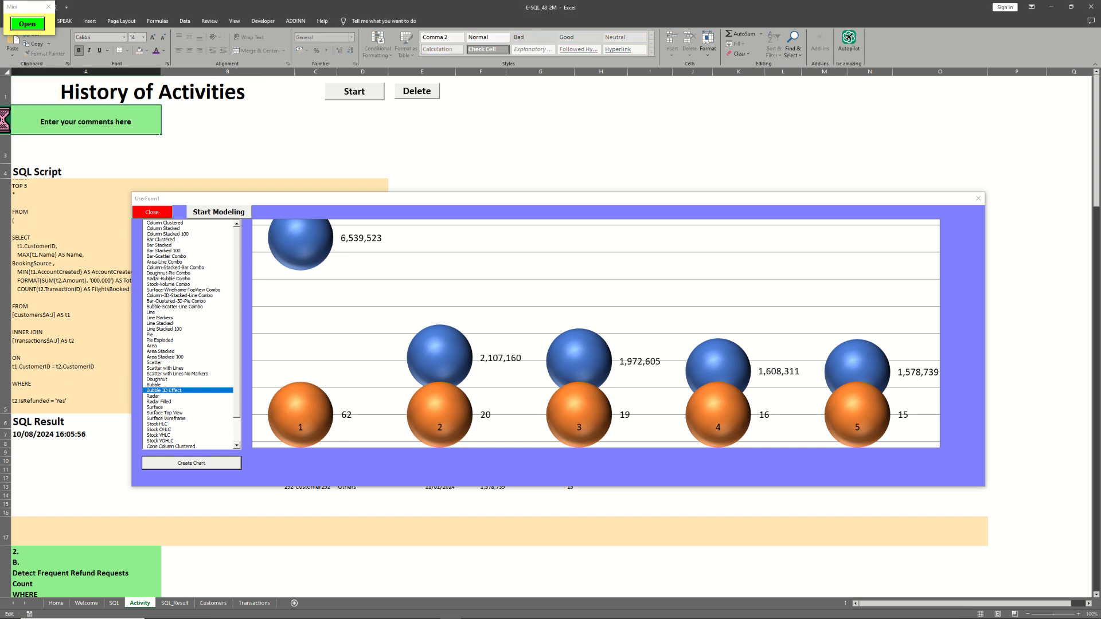
key(ctrl+v)
key(ctrl+Return)
Align the new comment's text to the left and top of its cell, and move the chart window clear of the activity record
drag(336, 199, 554, 189)
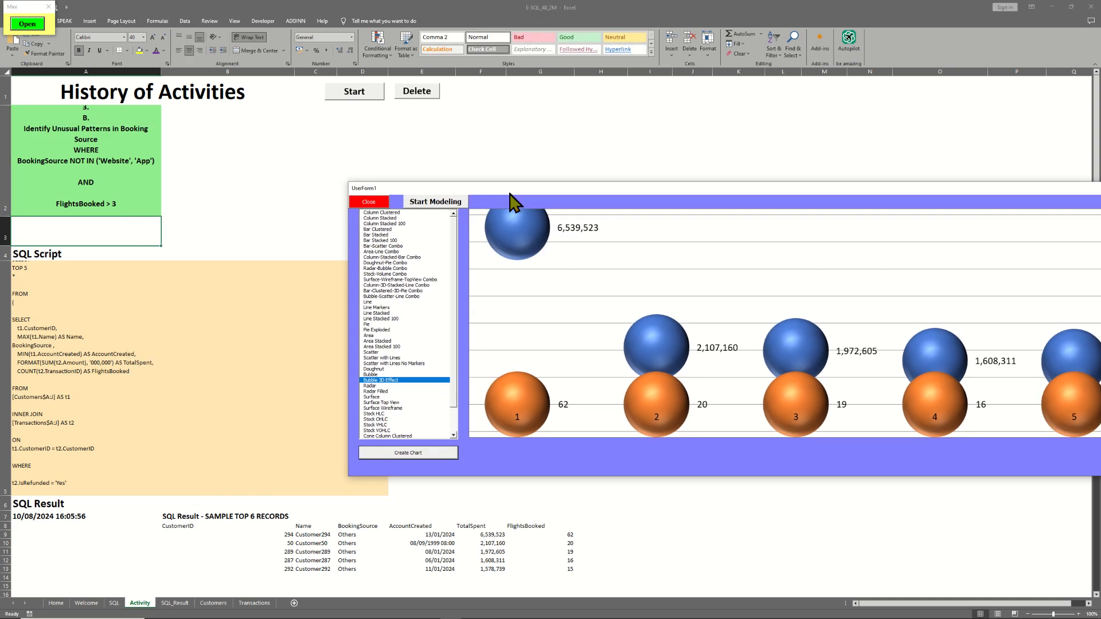
click(179, 50)
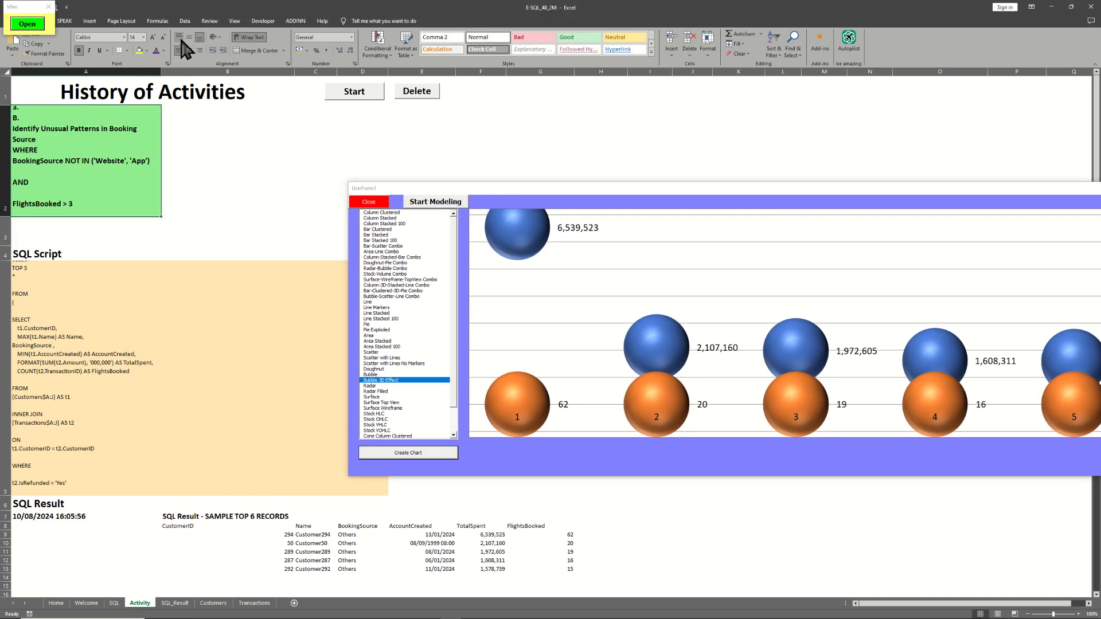
click(179, 36)
click(249, 197)
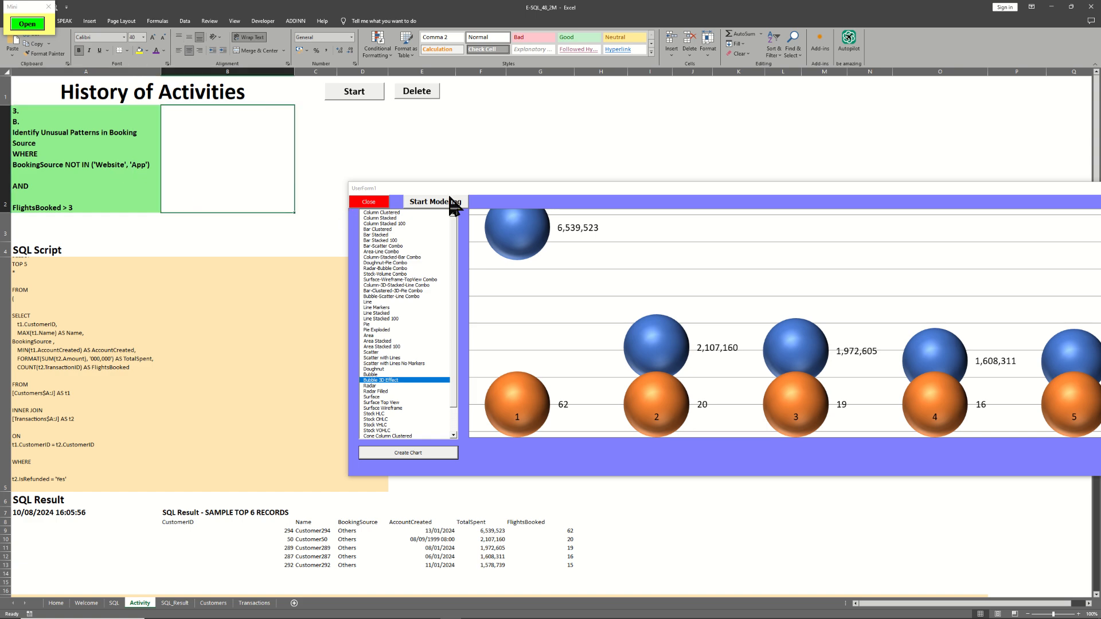
drag(462, 193, 714, 191)
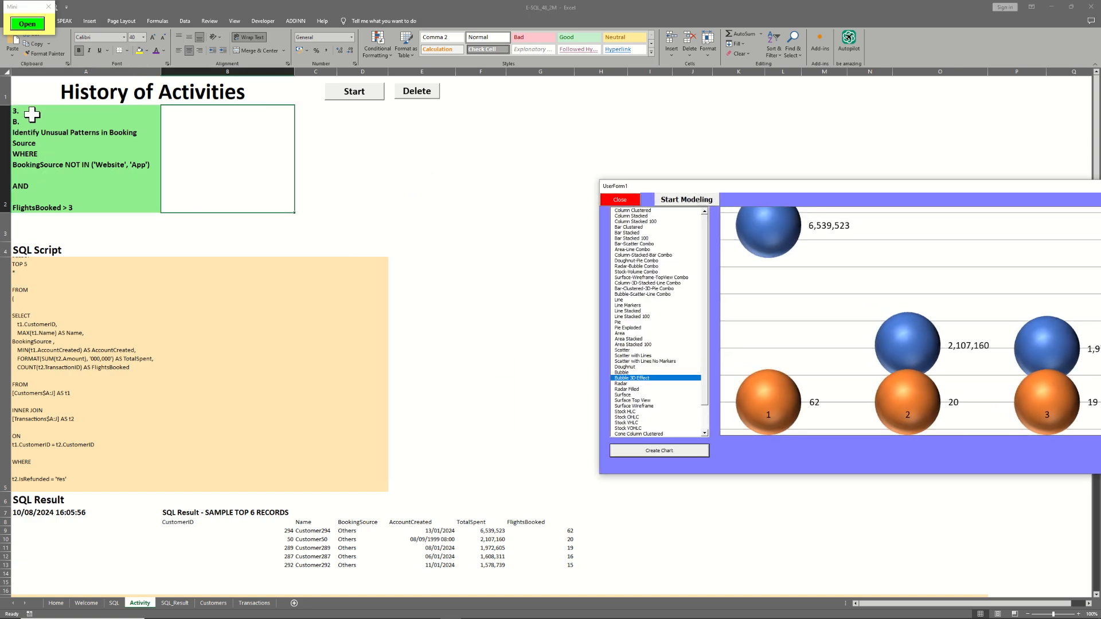
Review the new activity record's comment, SQL Script and SQL Result sections
drag(33, 115, 563, 583)
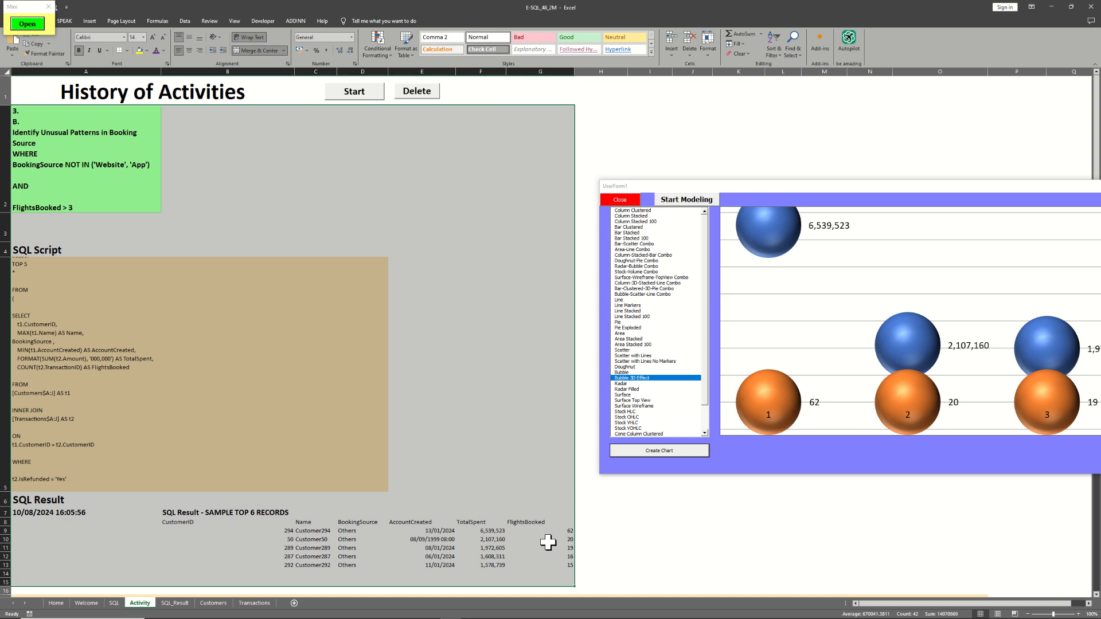
drag(597, 573, 34, 300)
click(53, 154)
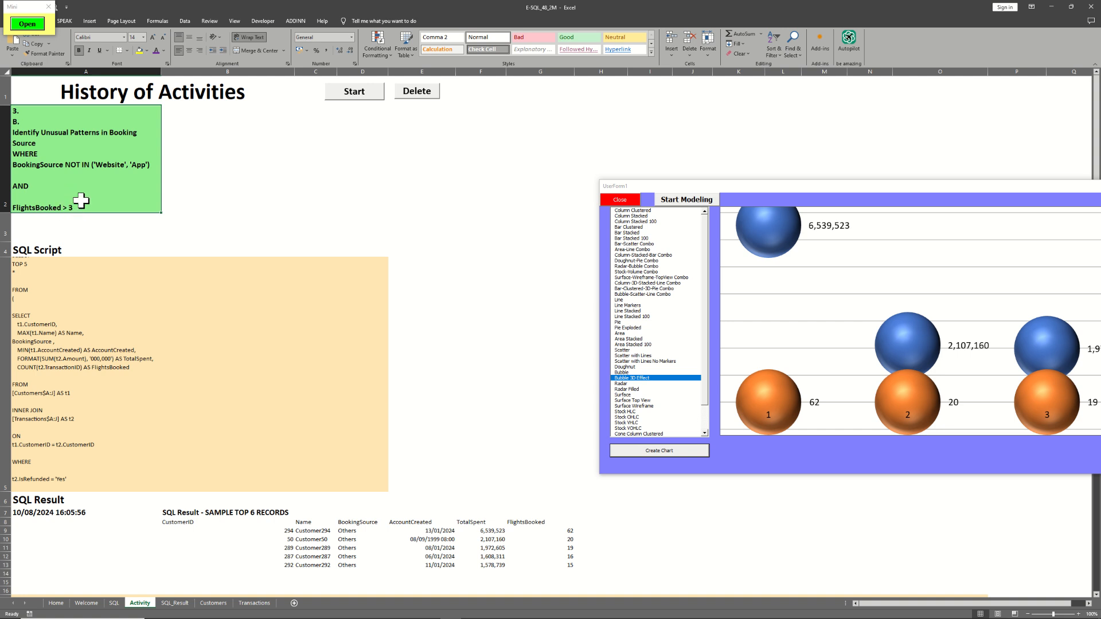
click(48, 248)
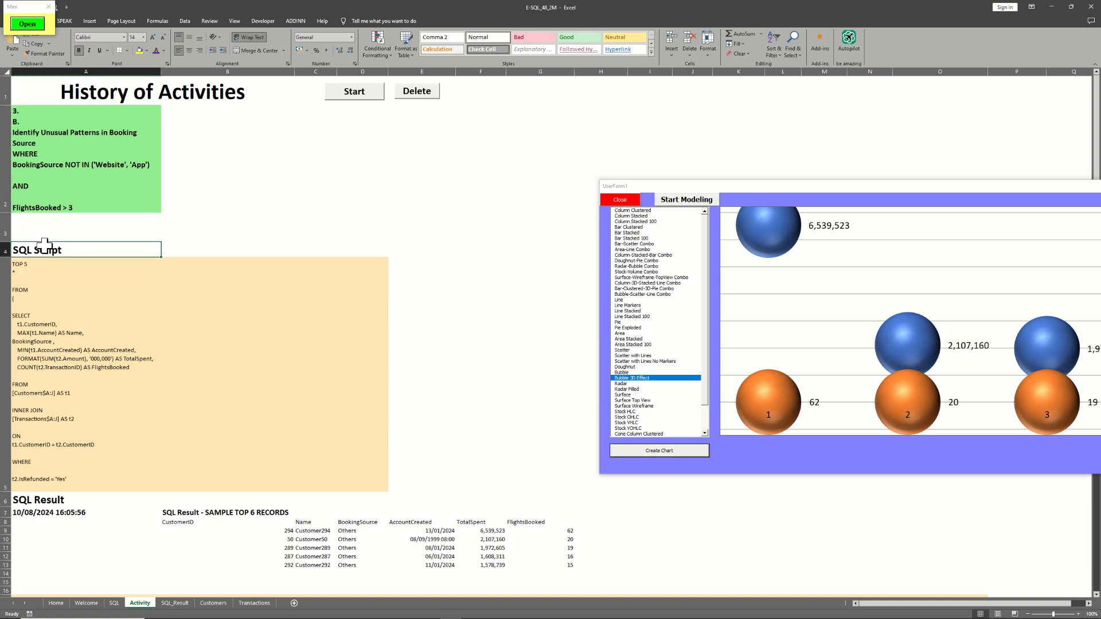
click(89, 326)
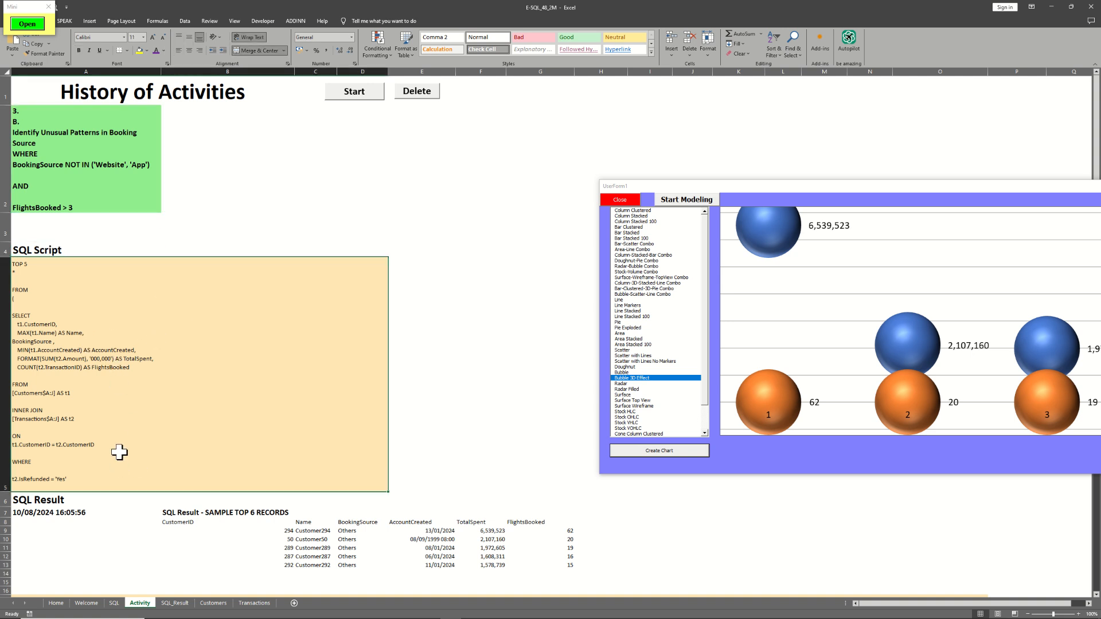
mouse_move(73, 502)
mouse_down()
mouse_move(504, 550)
mouse_move(558, 572)
mouse_up()
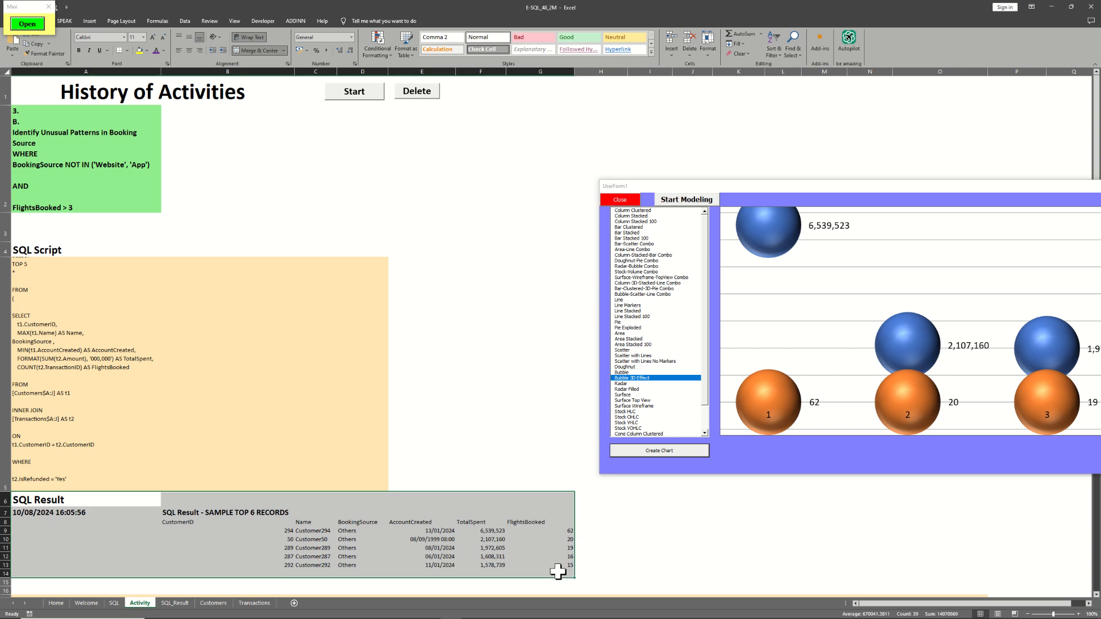
click(370, 369)
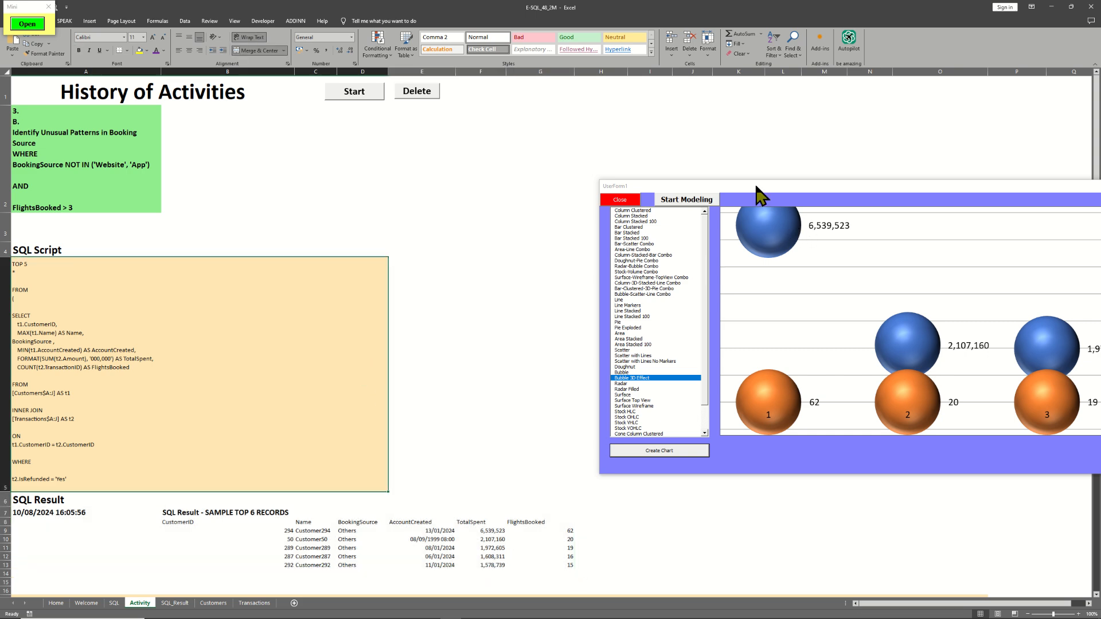
Return to the SQL_Result sheet and place the Bubble 3D Effect chart window below the result rows
drag(756, 187, 347, 150)
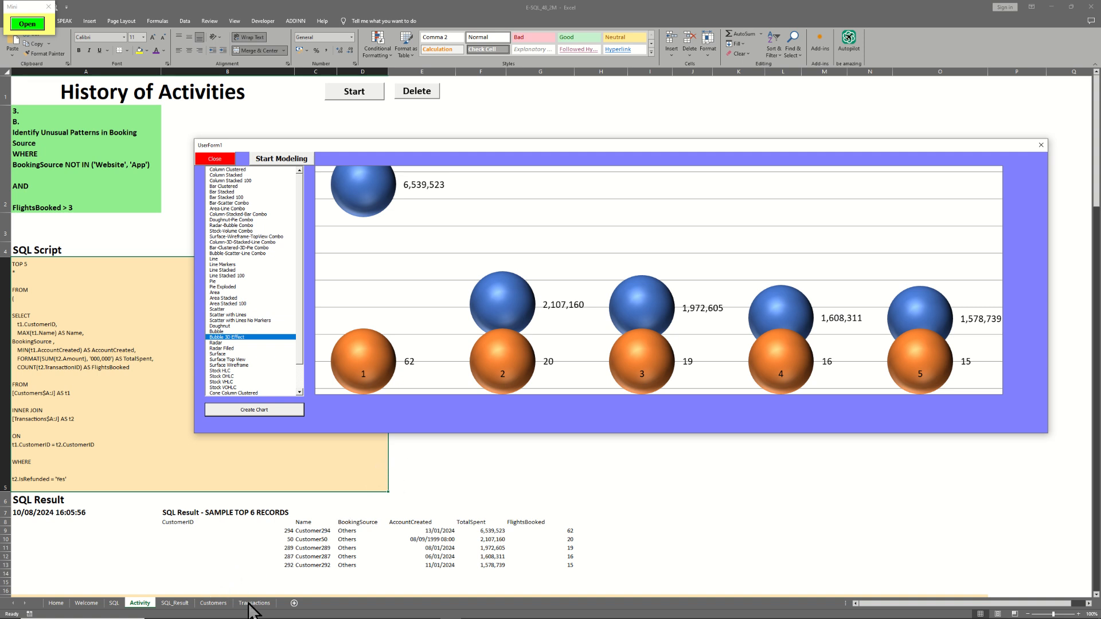
click(175, 603)
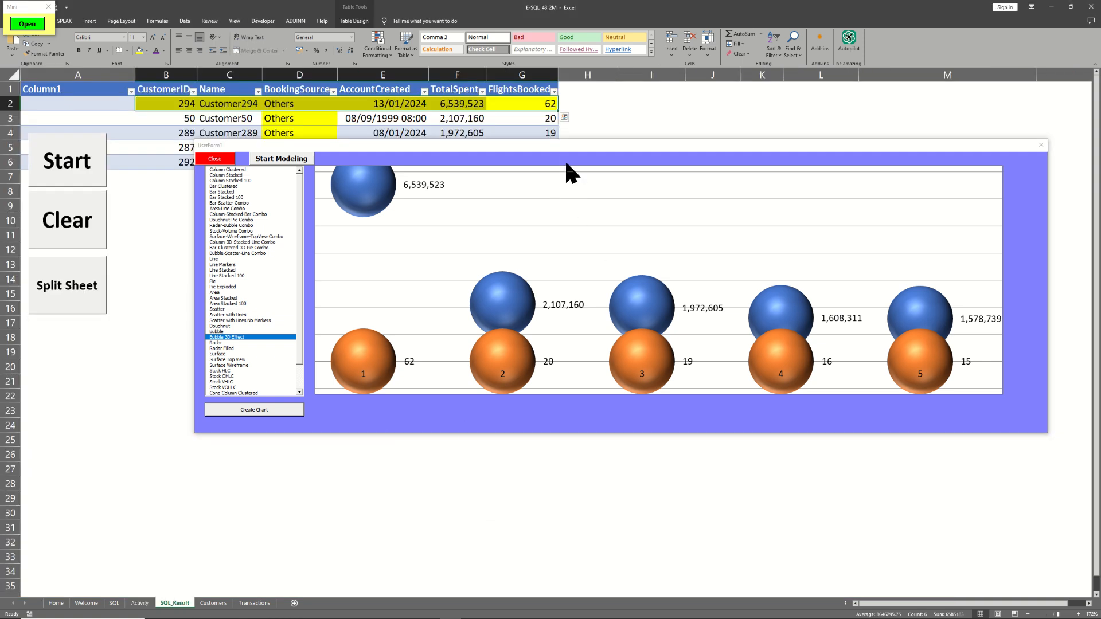
drag(566, 163, 500, 191)
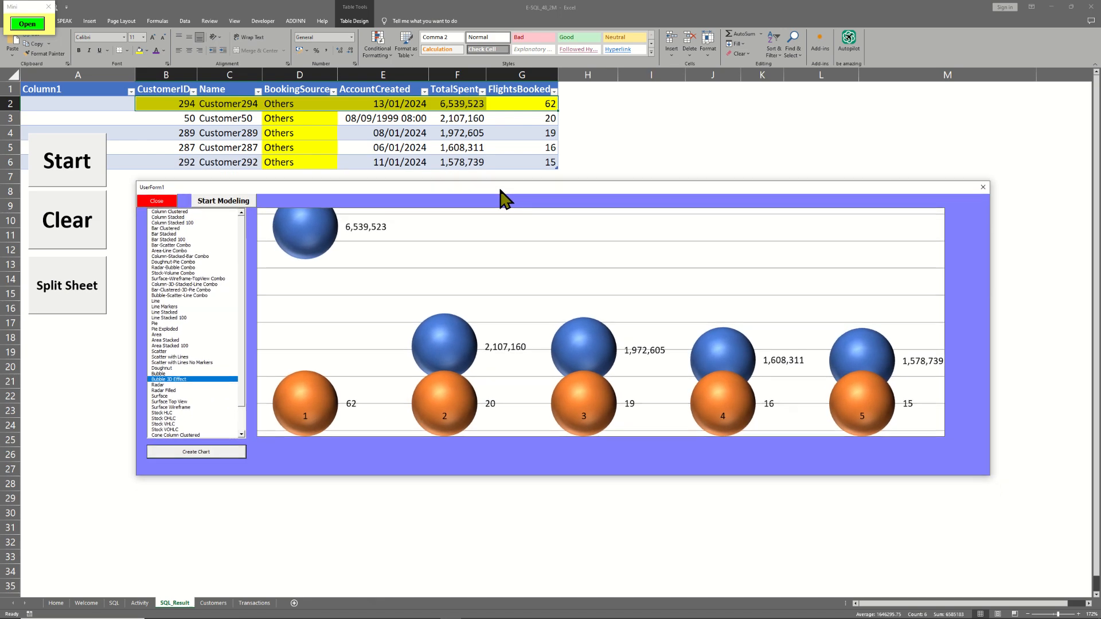